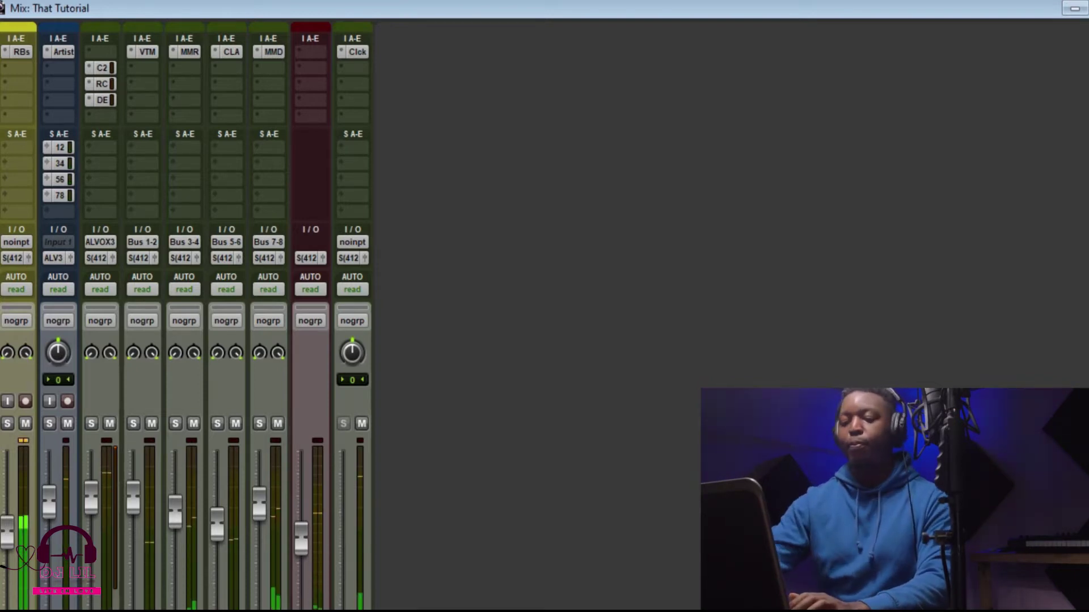
Step: Adjust the master output fader slightly
drag(307, 553, 306, 547)
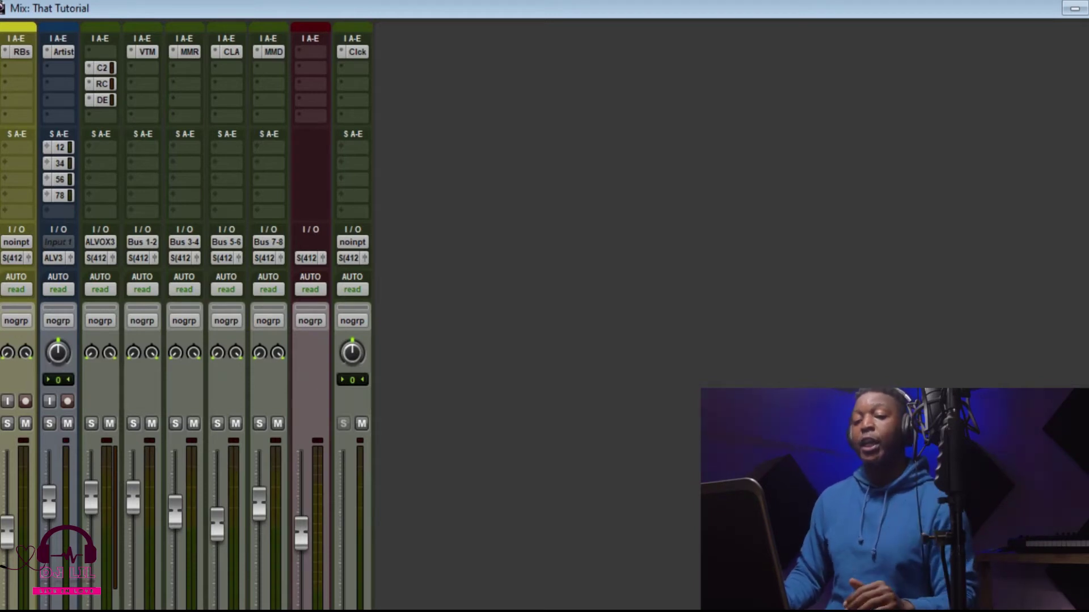
scroll(186, 322, down, 2)
scroll(186, 315, down, 3)
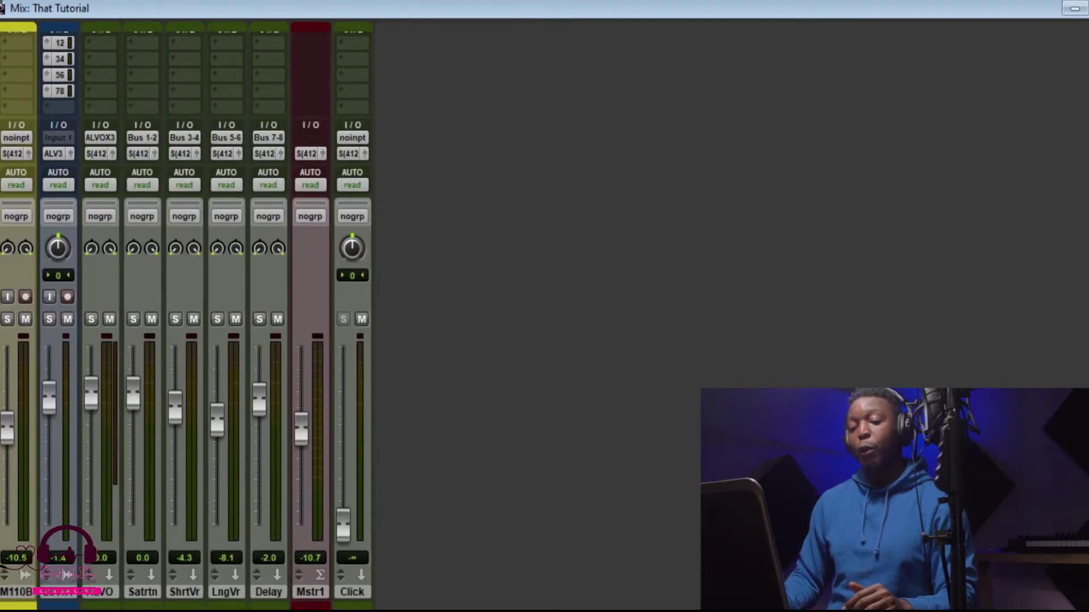
scroll(186, 316, up, 5)
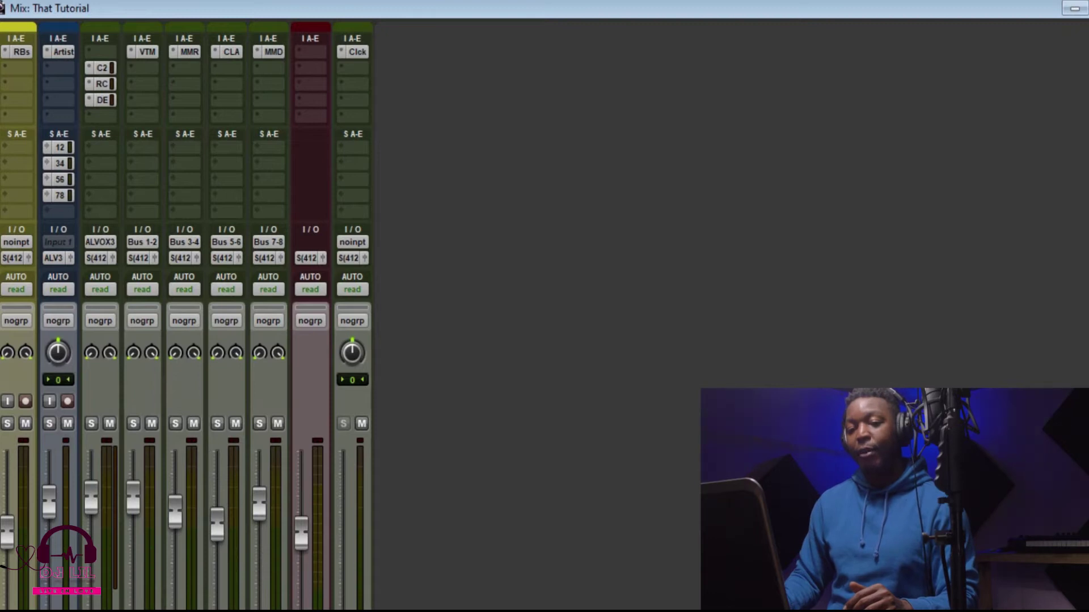
Step: Check the reverb, CLA Vocals and Manny Marroquin Delay plugins on the Short Verb, Long Verb and Delay buses
click(190, 52)
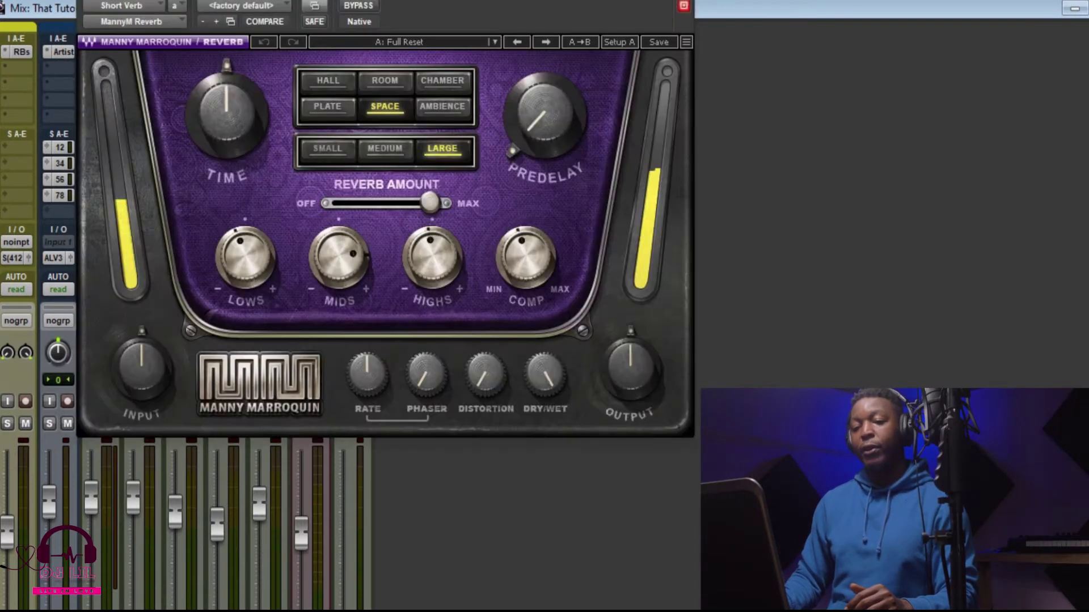
click(684, 5)
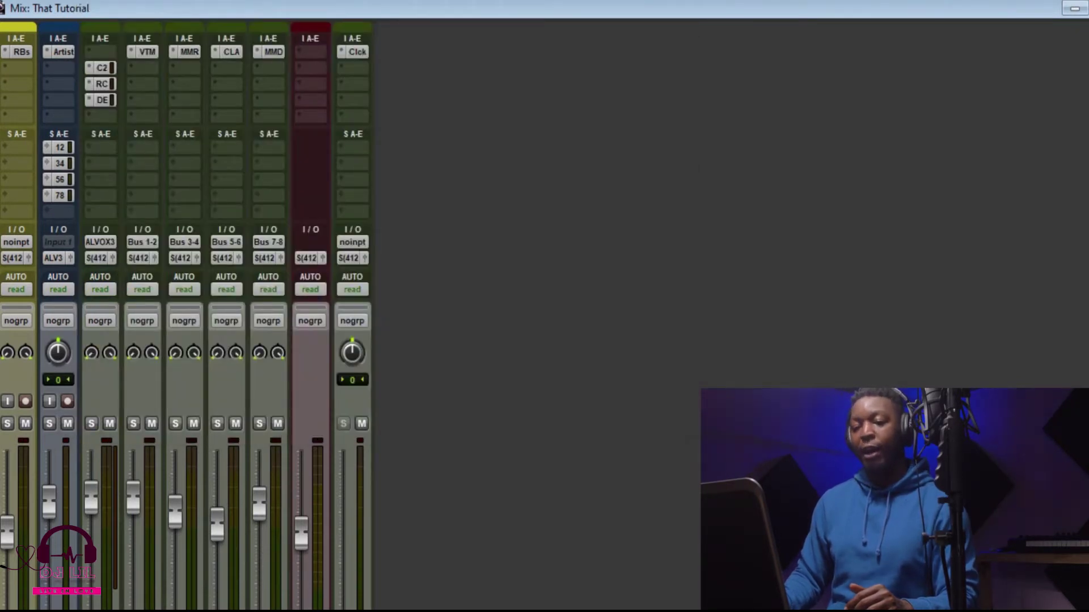
click(311, 51)
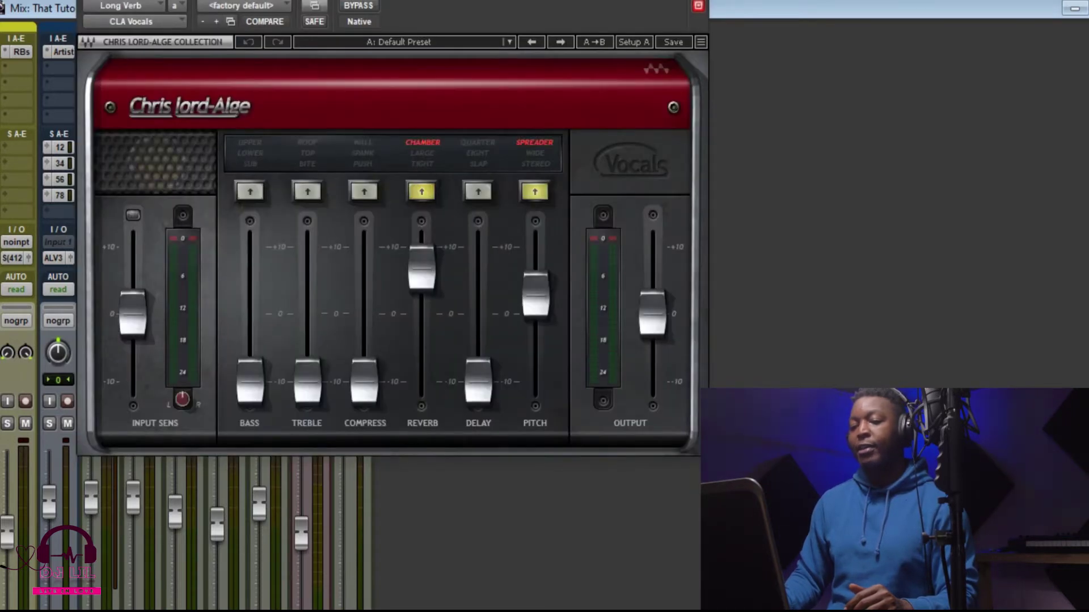
click(698, 6)
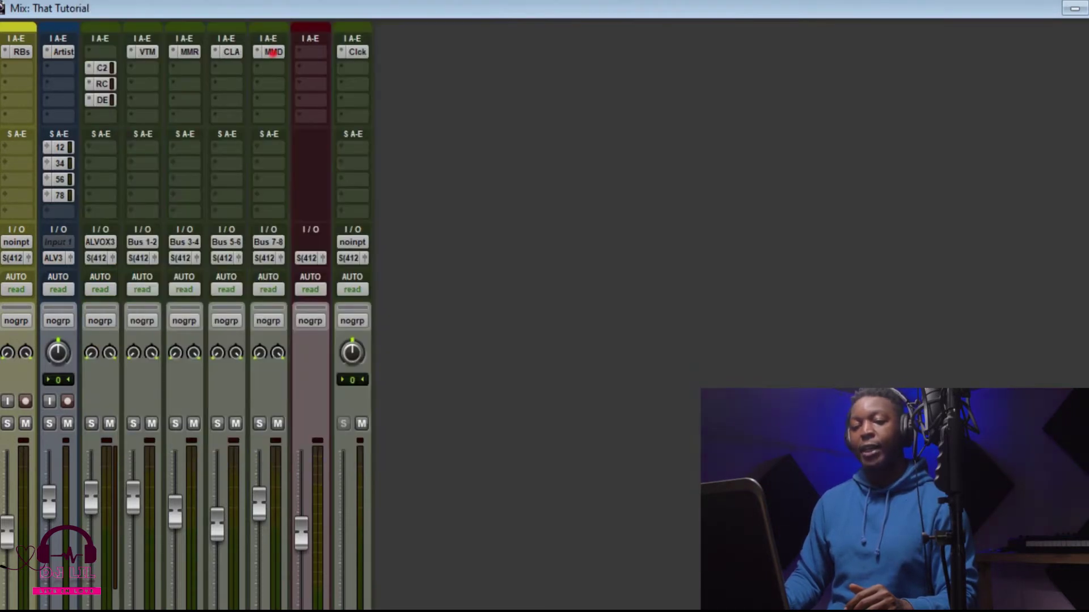
click(274, 51)
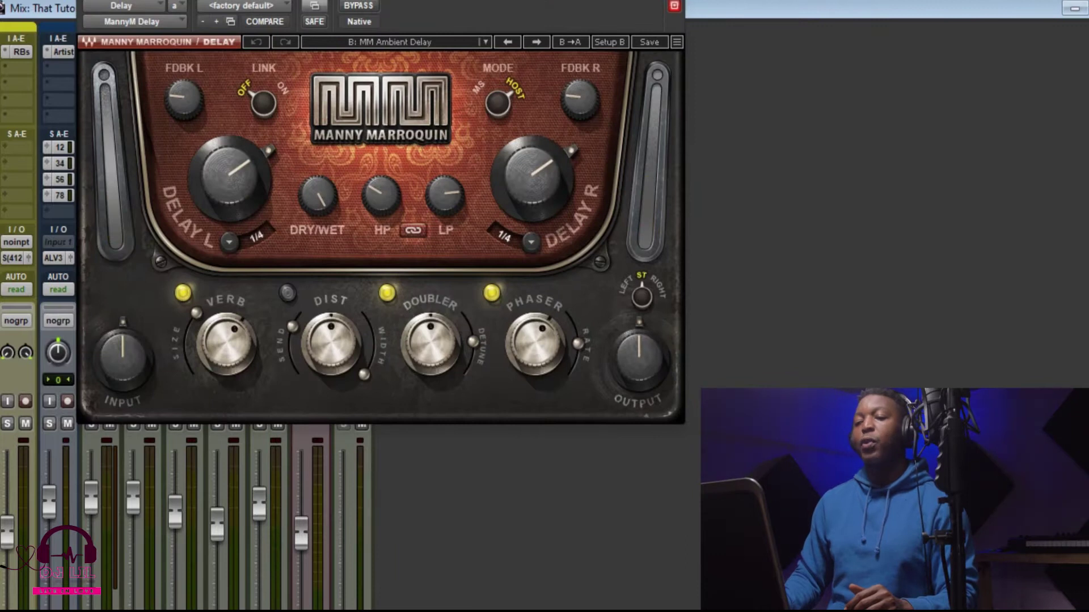
key(ctrl+w)
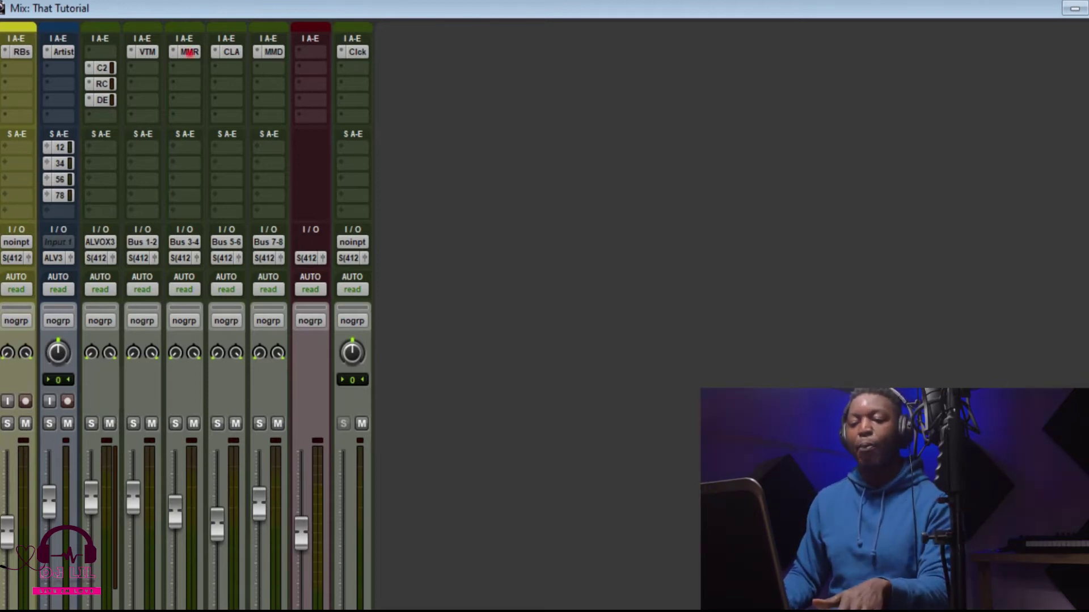
Step: Select the MMR reverb insert and raise the Long Verb bus fader
click(189, 52)
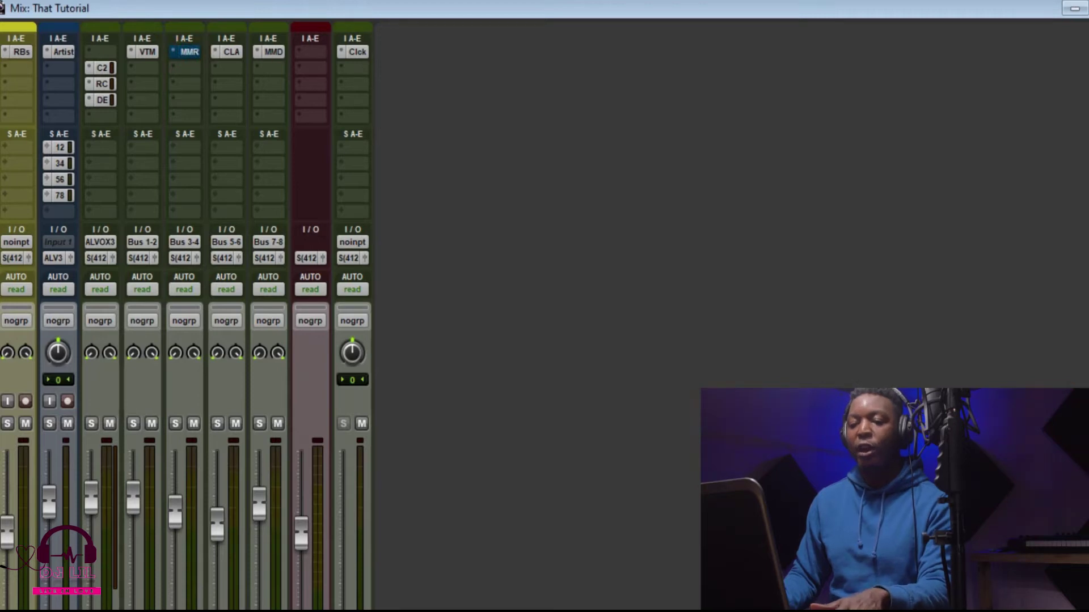
scroll(266, 52, down, 2)
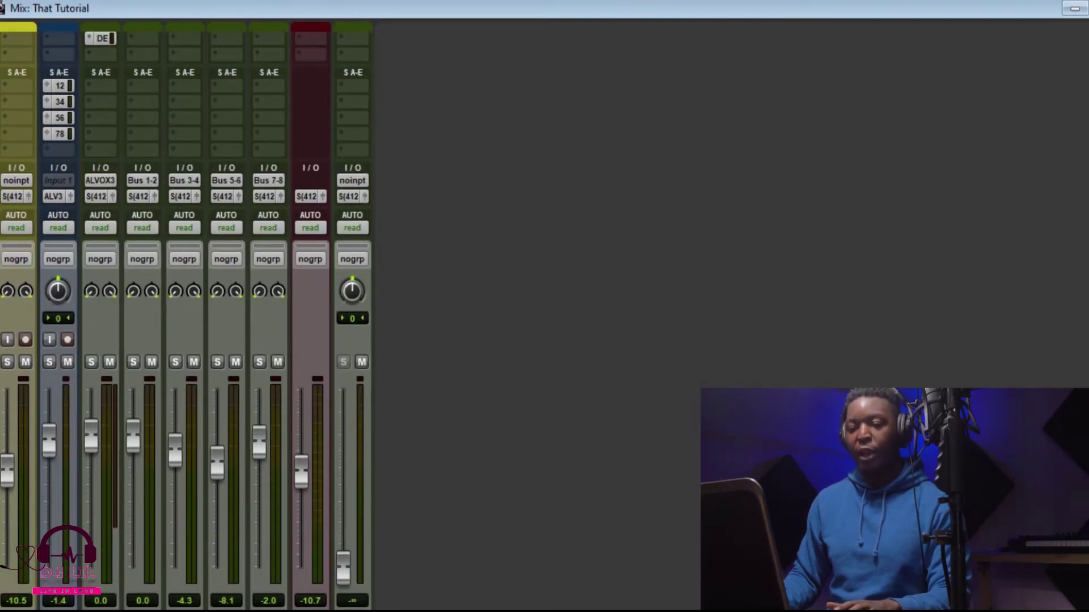
scroll(186, 312, up, 2)
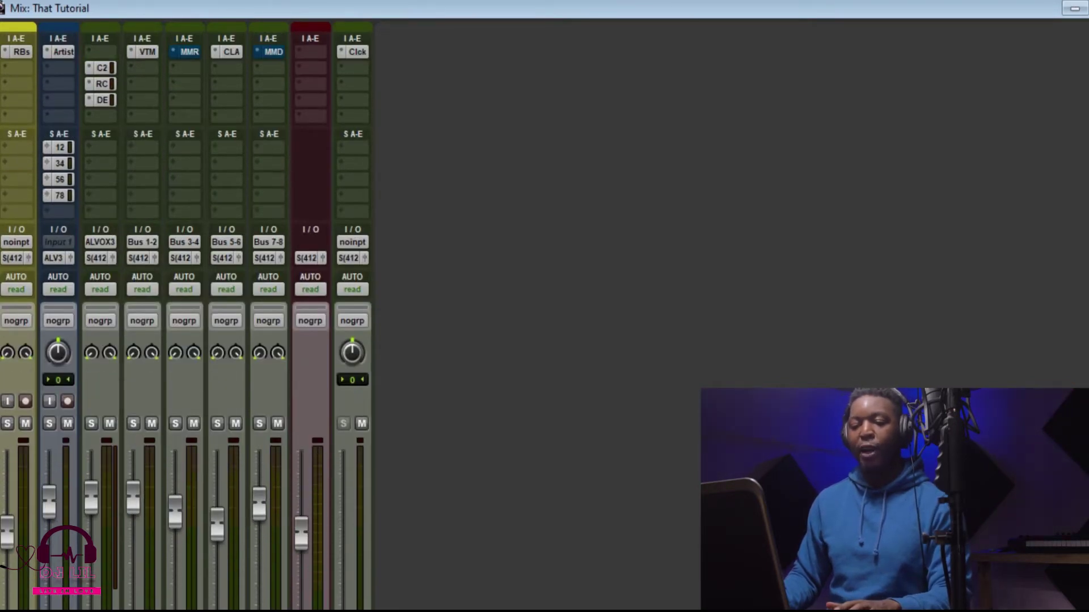
drag(217, 524, 217, 499)
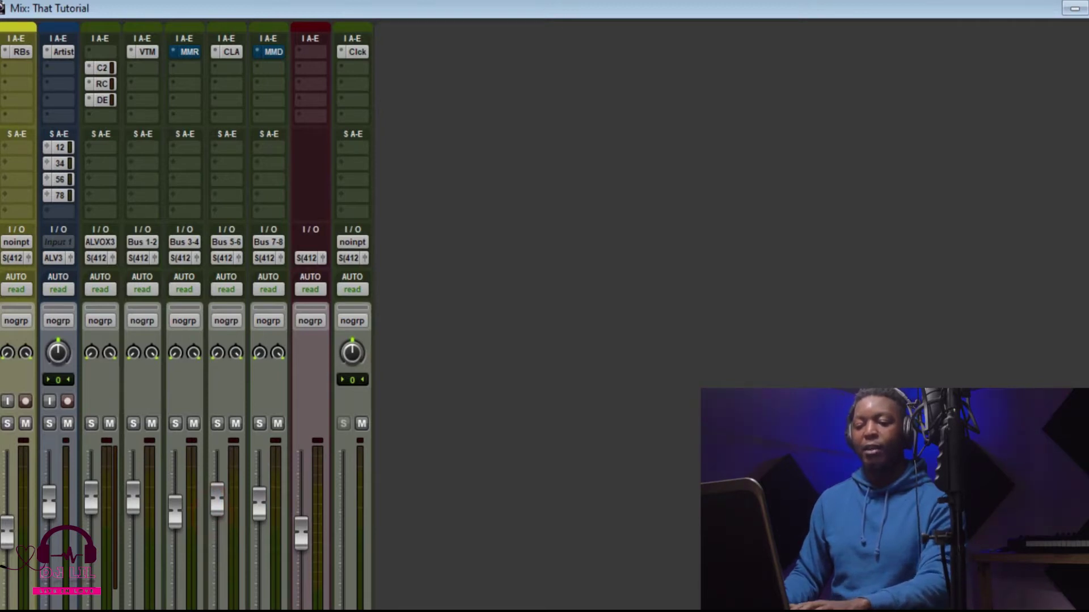
Step: Play the session, mute the RBs beat track and switch to the Edit window
key(space)
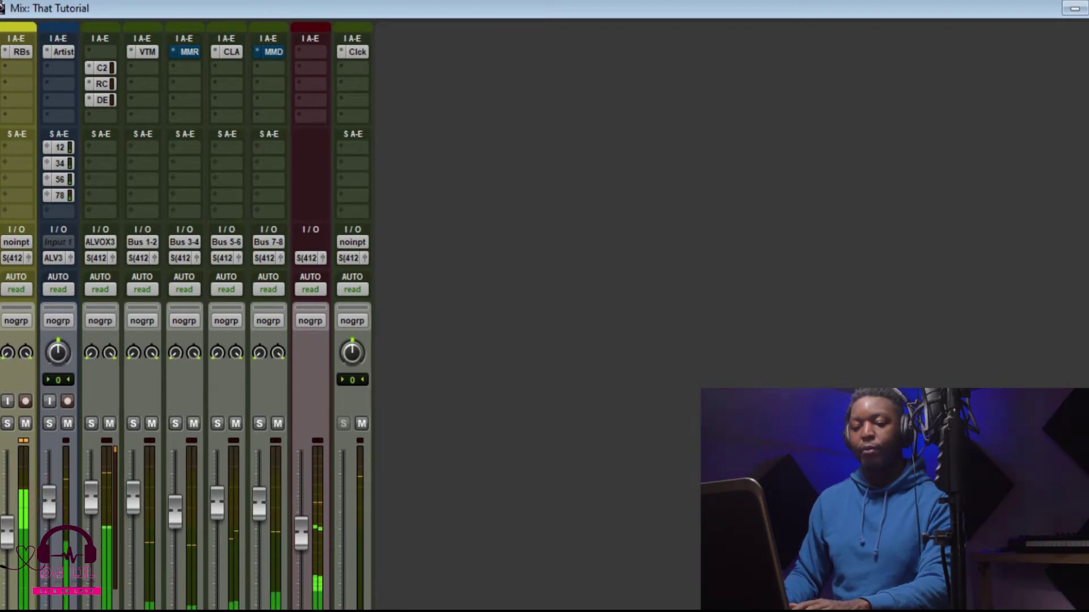
key(shift+m)
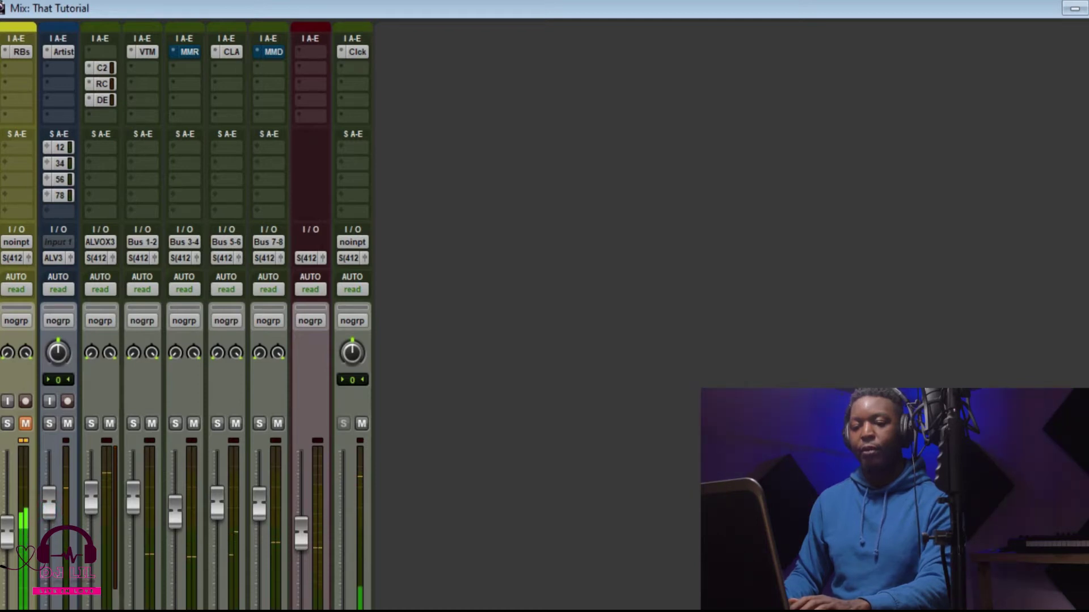
key(ctrl+equal)
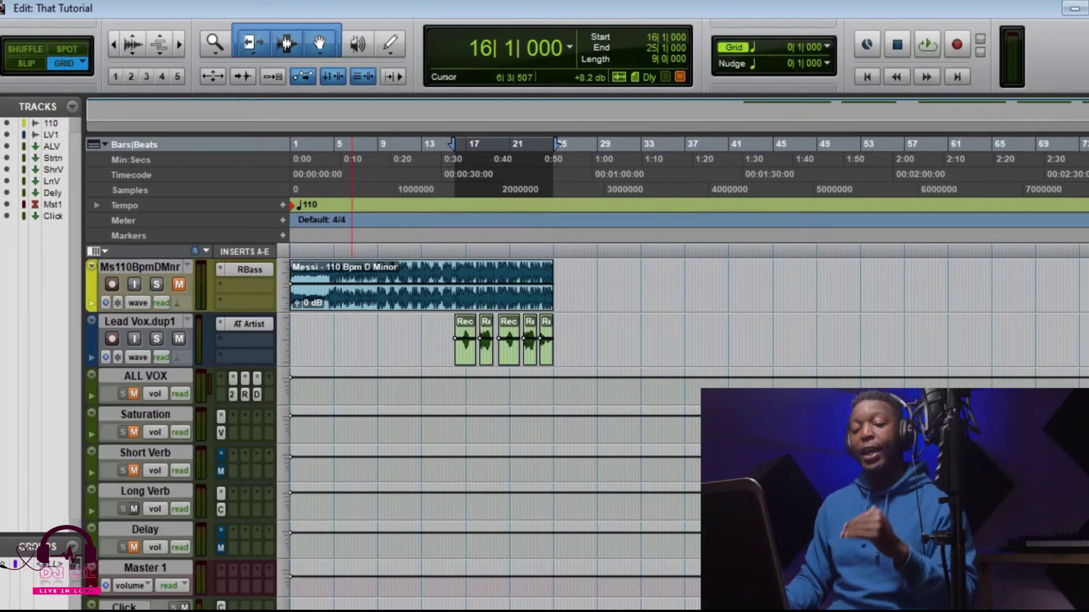
Step: Move Long Verb under Lead Vox.dup1, enlarge its height, and check its CLA Vocals insert
click(145, 491)
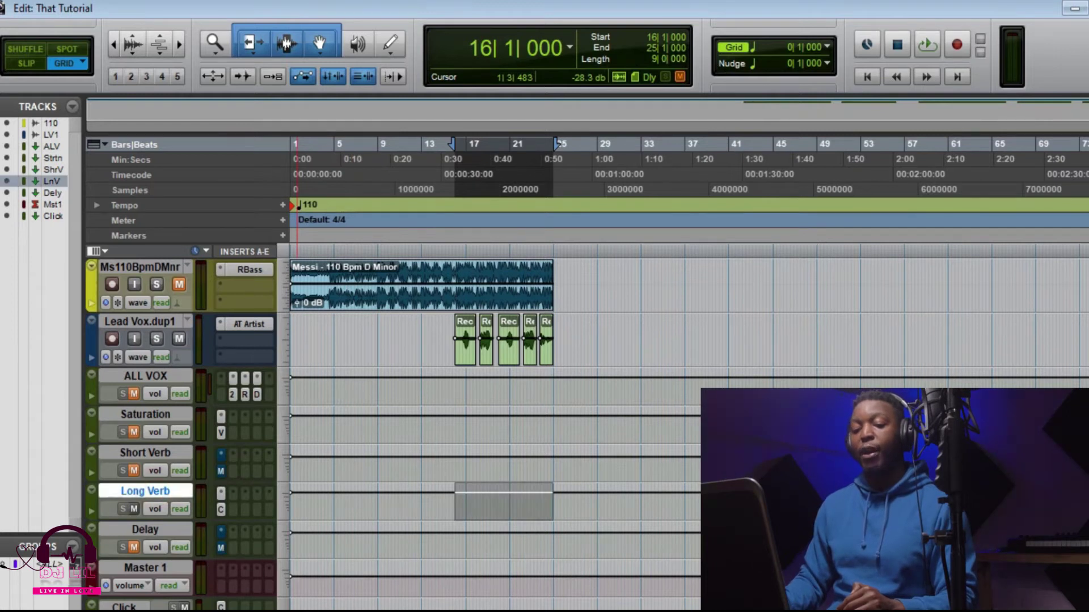
drag(145, 491, 145, 371)
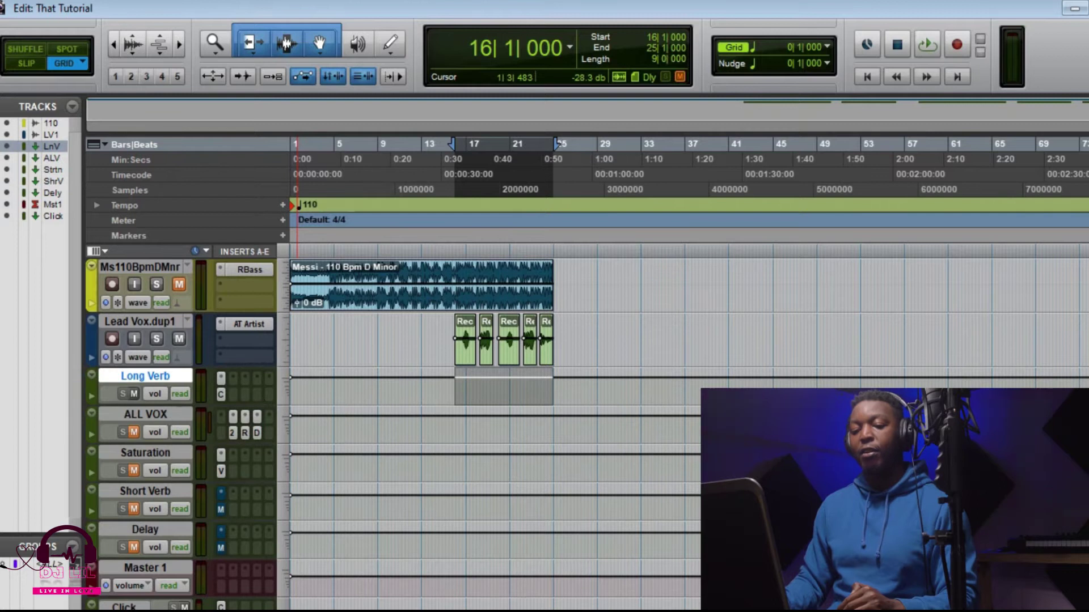
drag(164, 405, 163, 470)
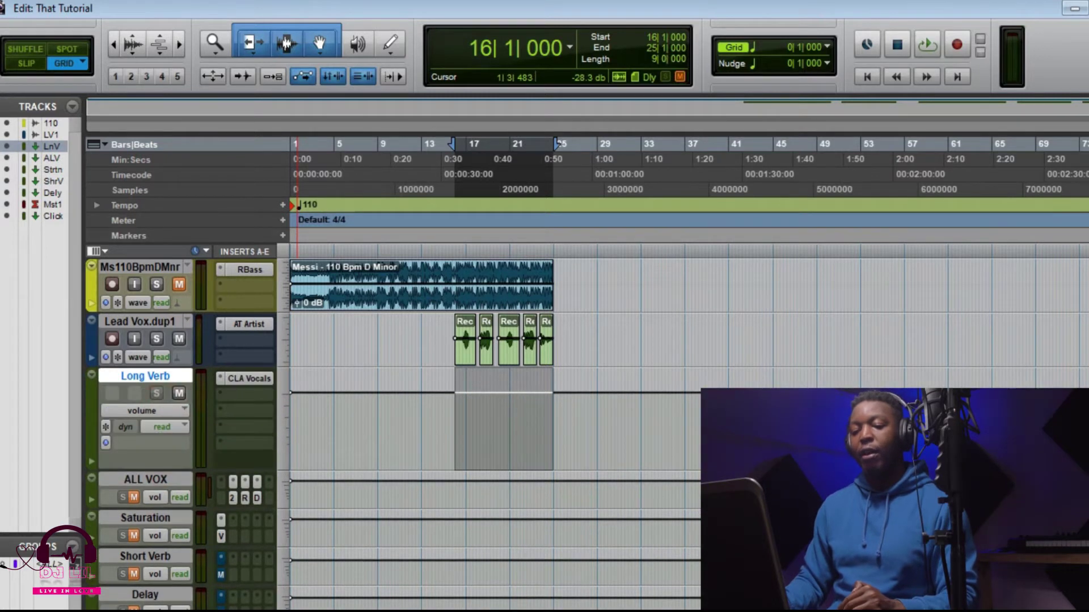
click(249, 378)
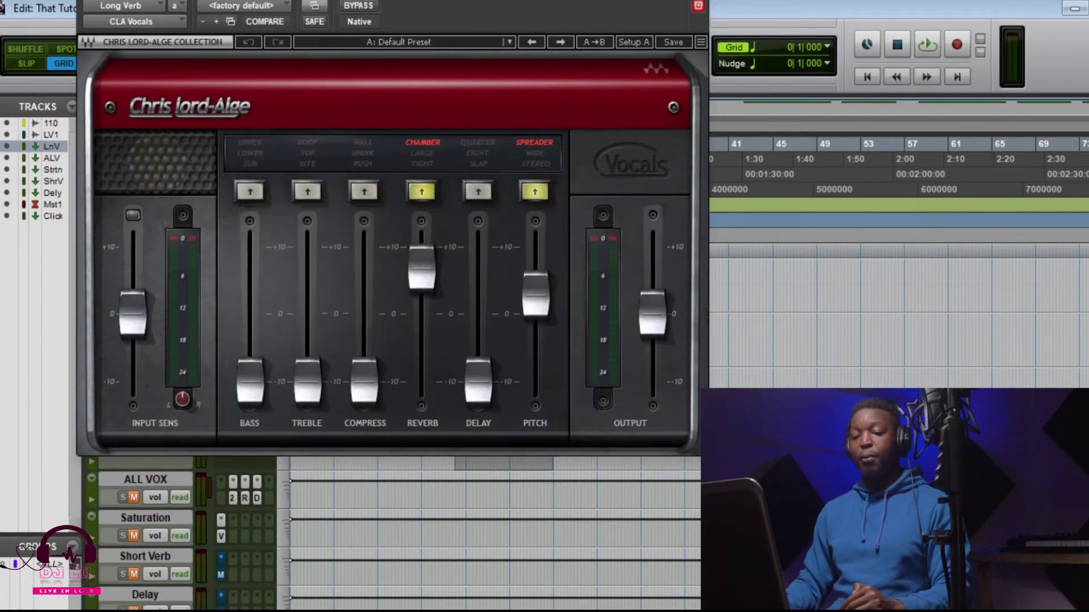
click(698, 6)
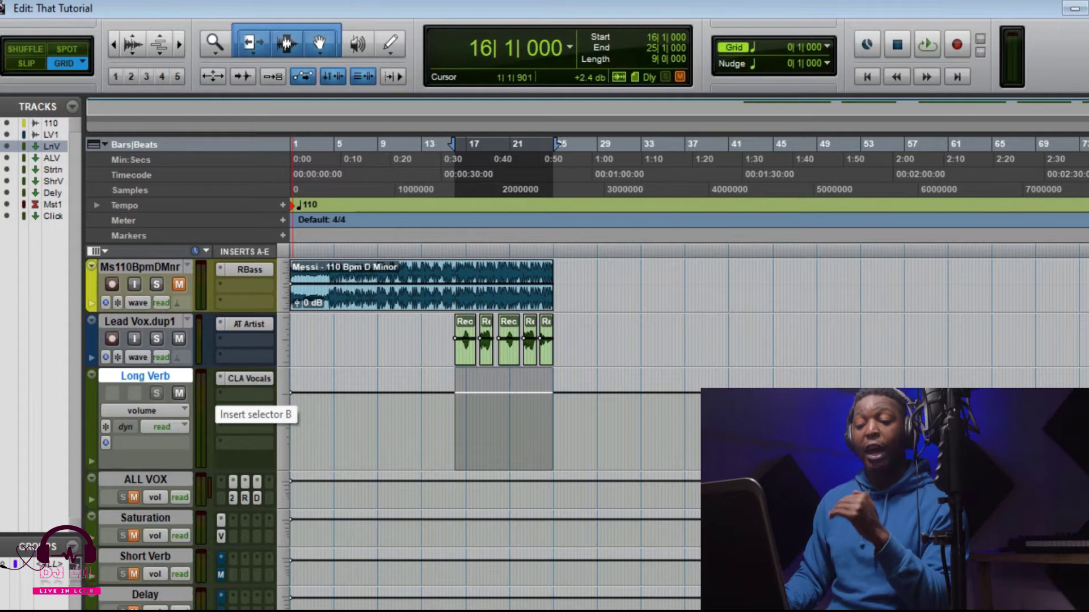
Step: Insert Waves C1 comp in Long Verb's insert B, move its window aside, set playback near 0:10
click(227, 395)
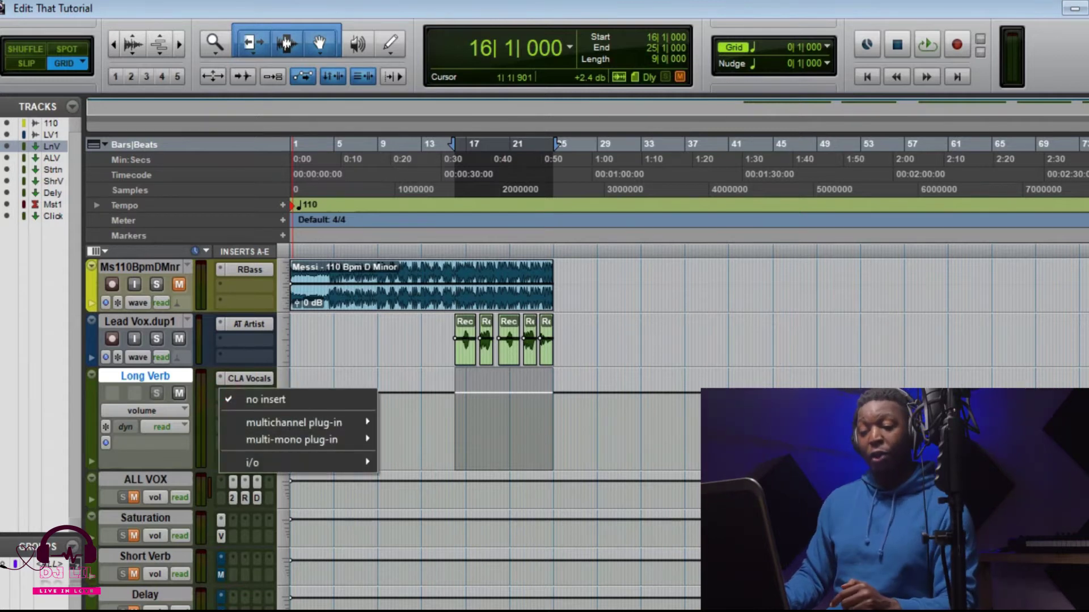
mouse_move(318, 422)
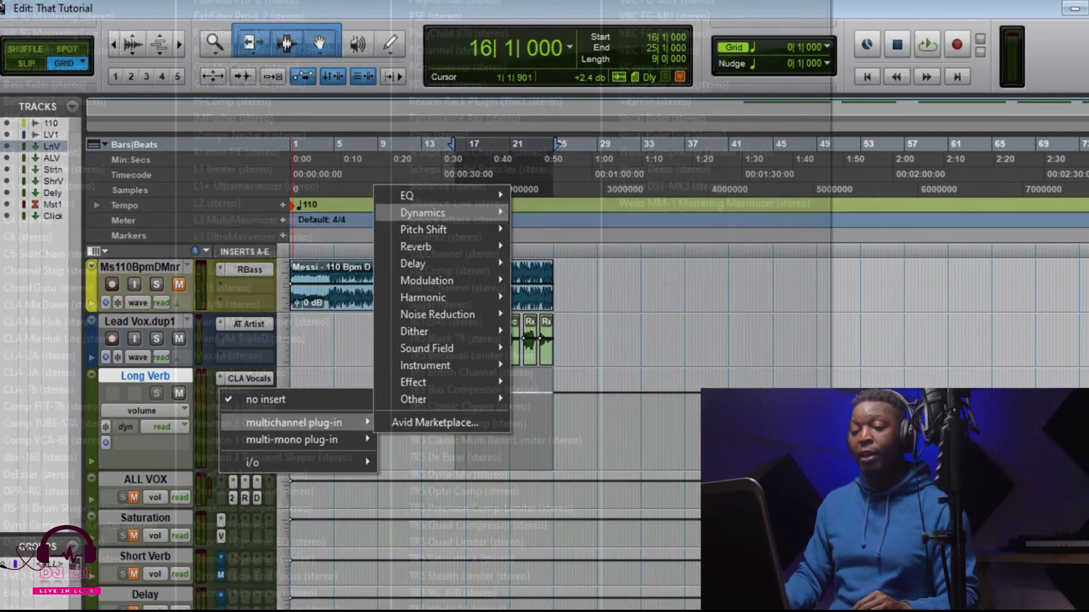
mouse_move(422, 213)
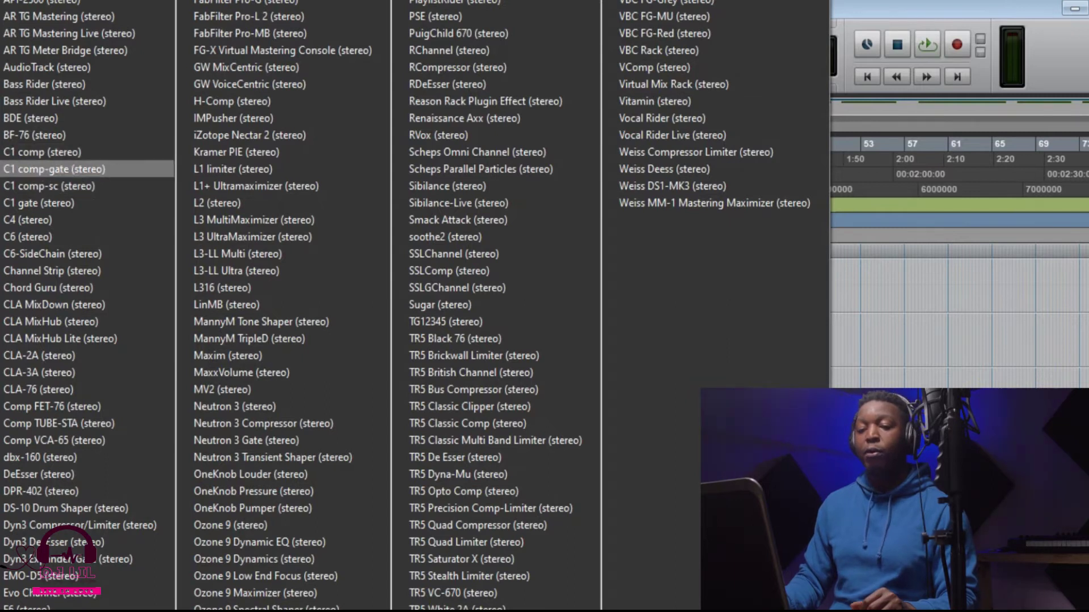
click(43, 152)
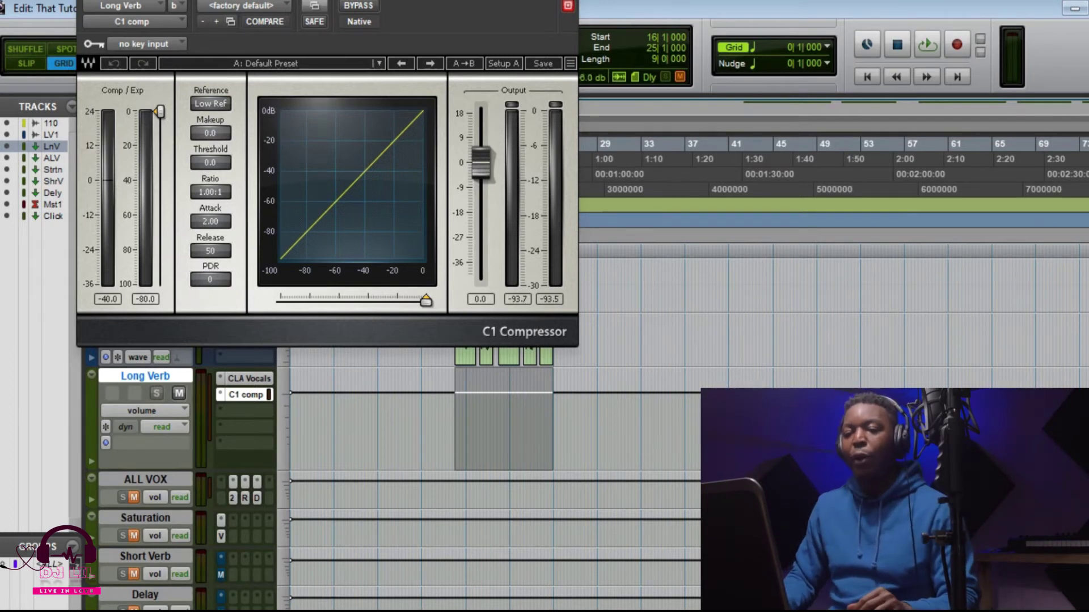
drag(375, 44, 727, 71)
click(357, 238)
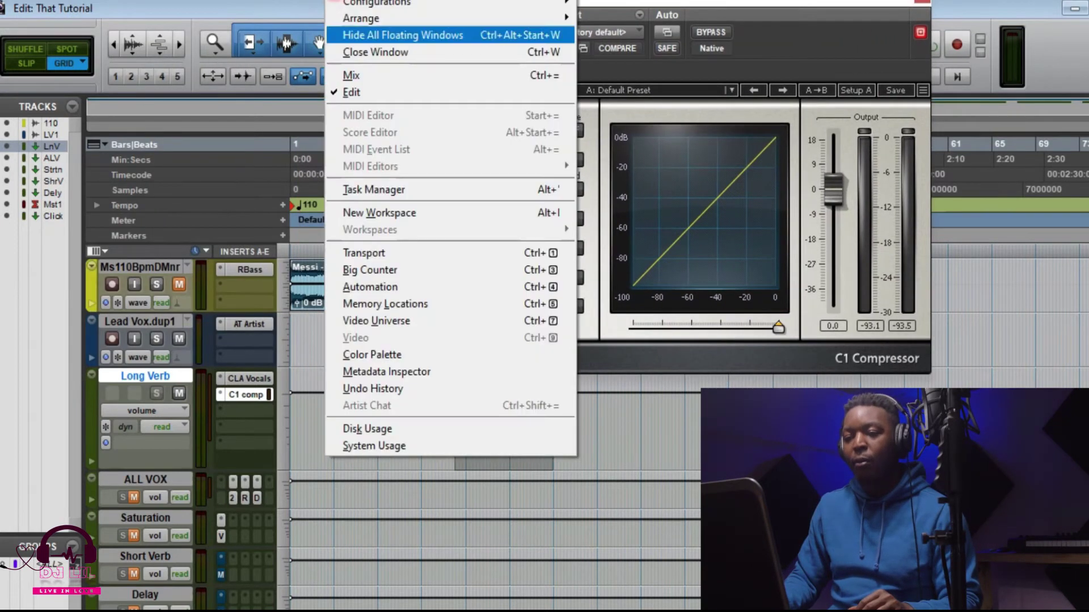
Step: Switch back to the Mix window
click(369, 73)
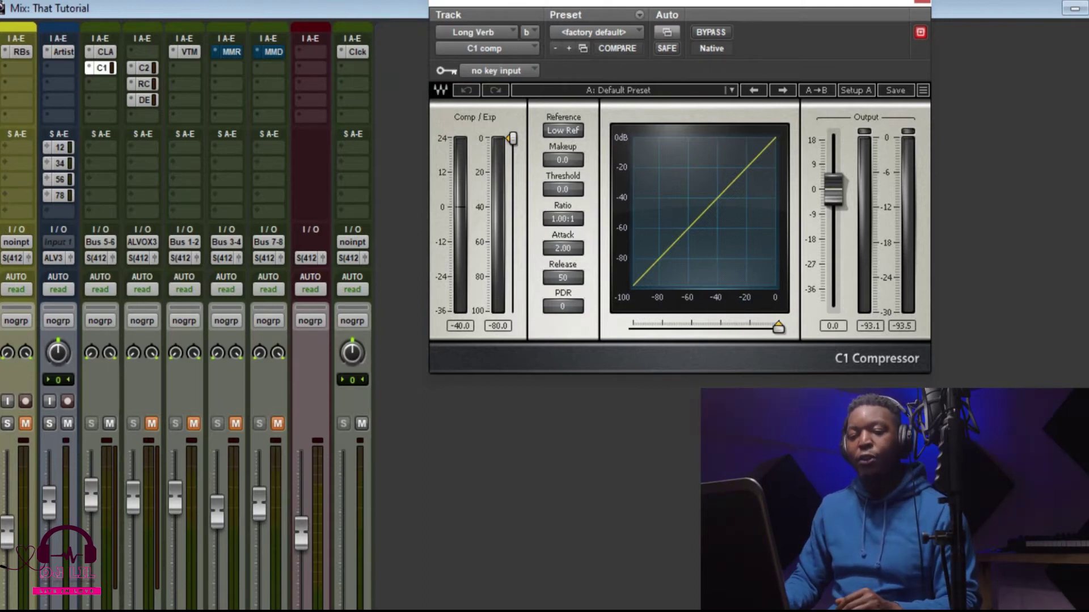
scroll(186, 317, down, 3)
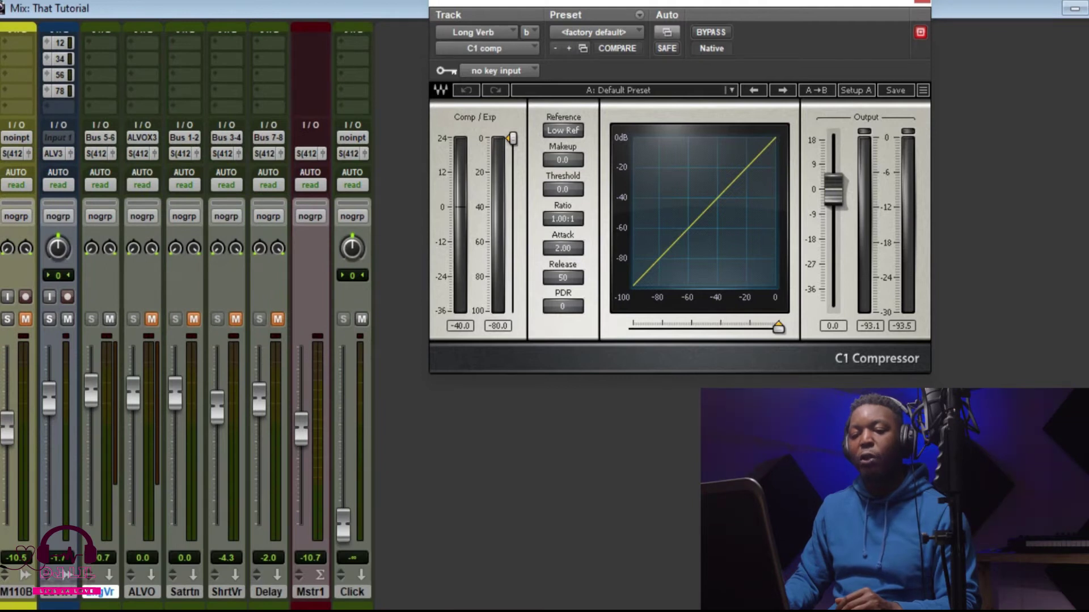
scroll(186, 317, up, 3)
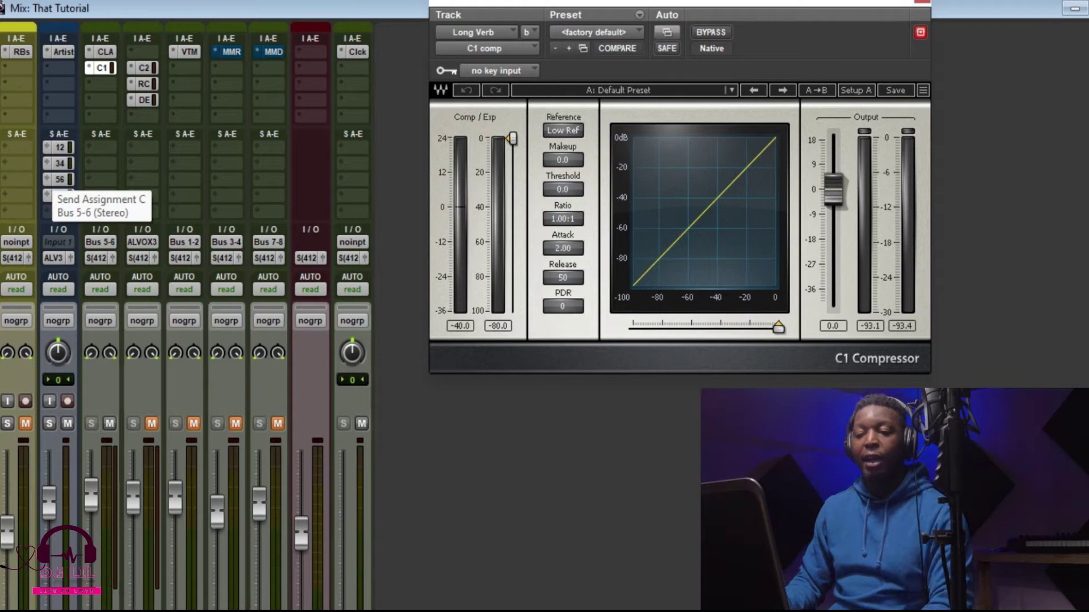
Step: Raise the lead vocal's send C to Bus 5-6 from -12.3 to -9.7 dB
click(59, 179)
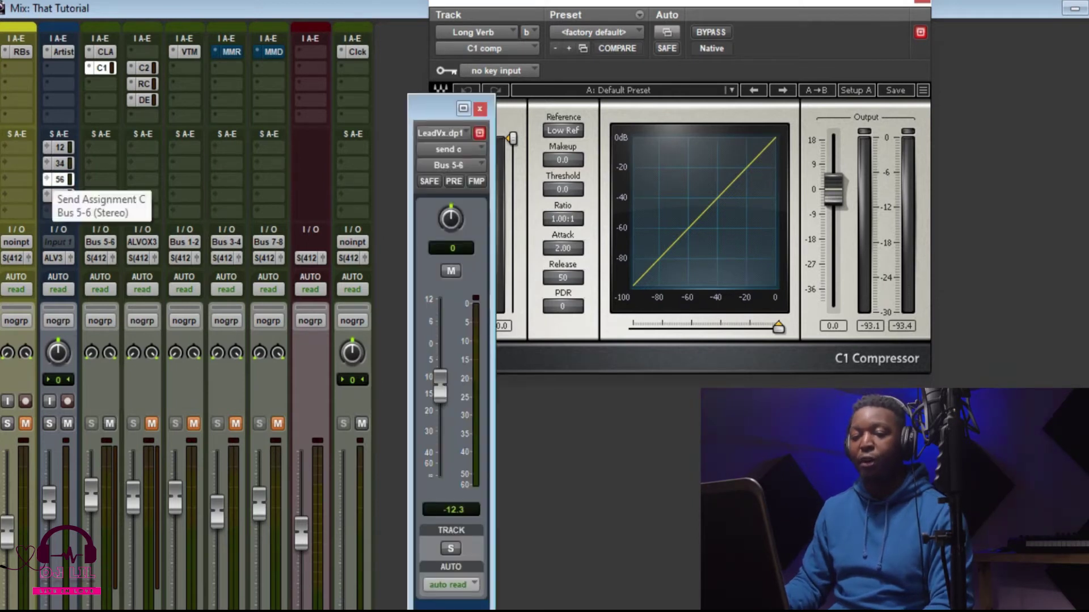
click(60, 179)
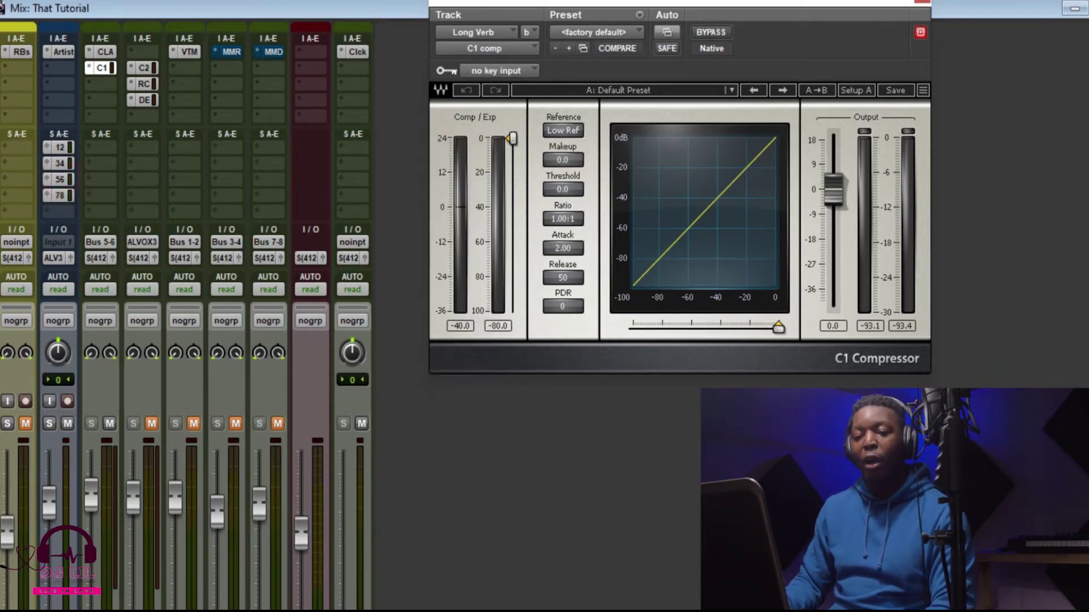
click(60, 179)
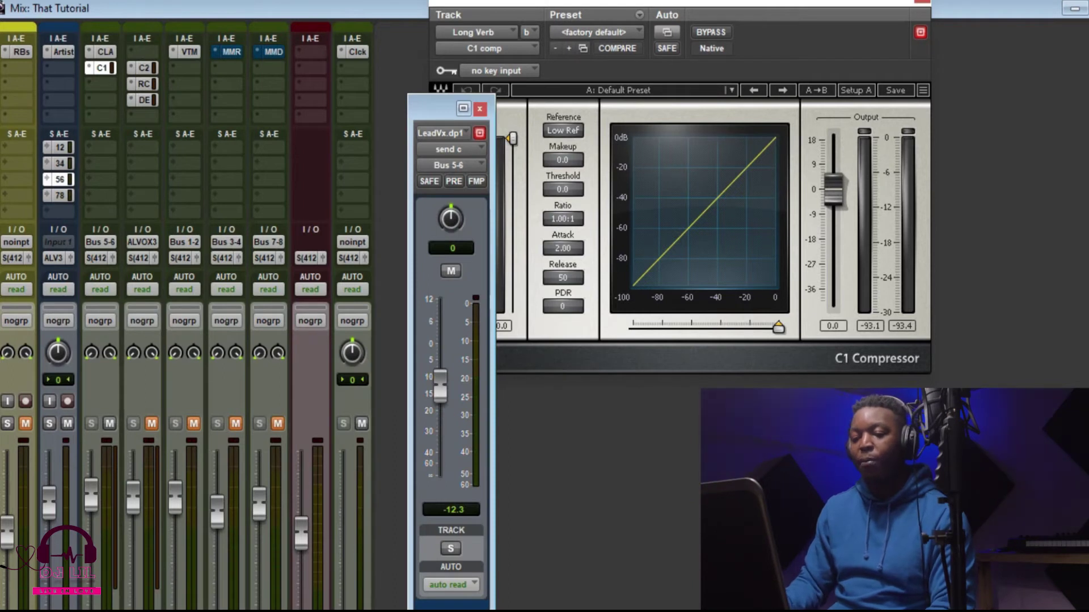
mouse_move(440, 387)
mouse_down()
mouse_move(440, 397)
mouse_move(440, 376)
mouse_up()
click(479, 108)
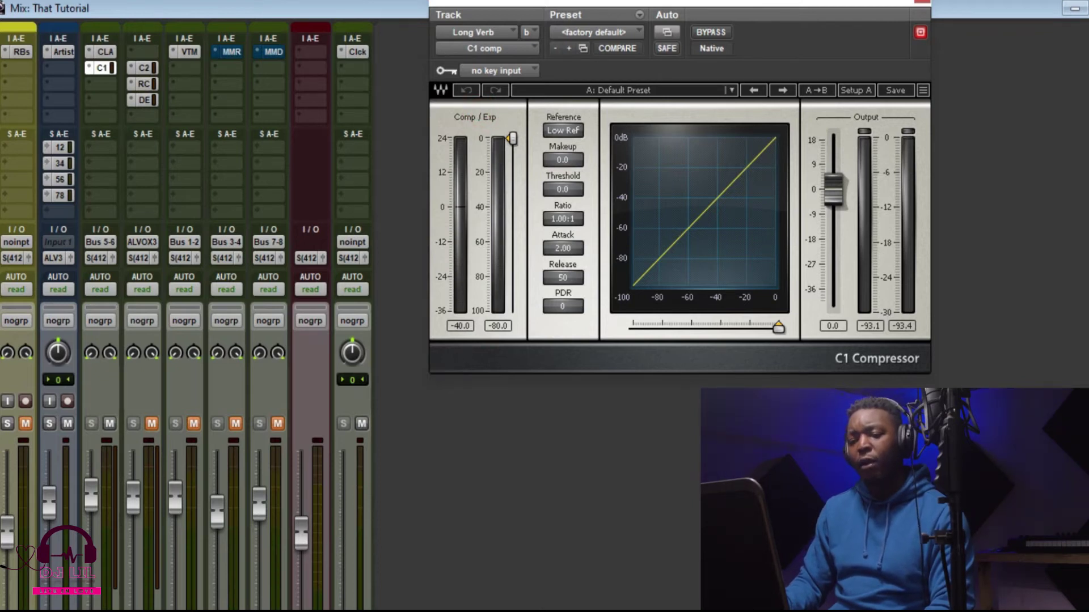
scroll(187, 306, down, 3)
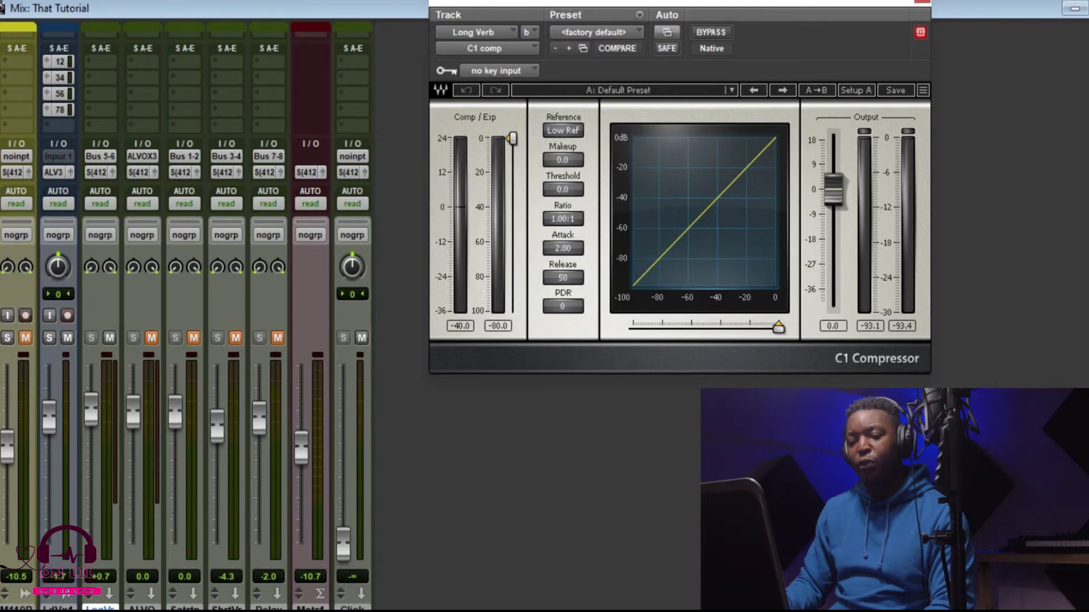
scroll(187, 321, down, 1)
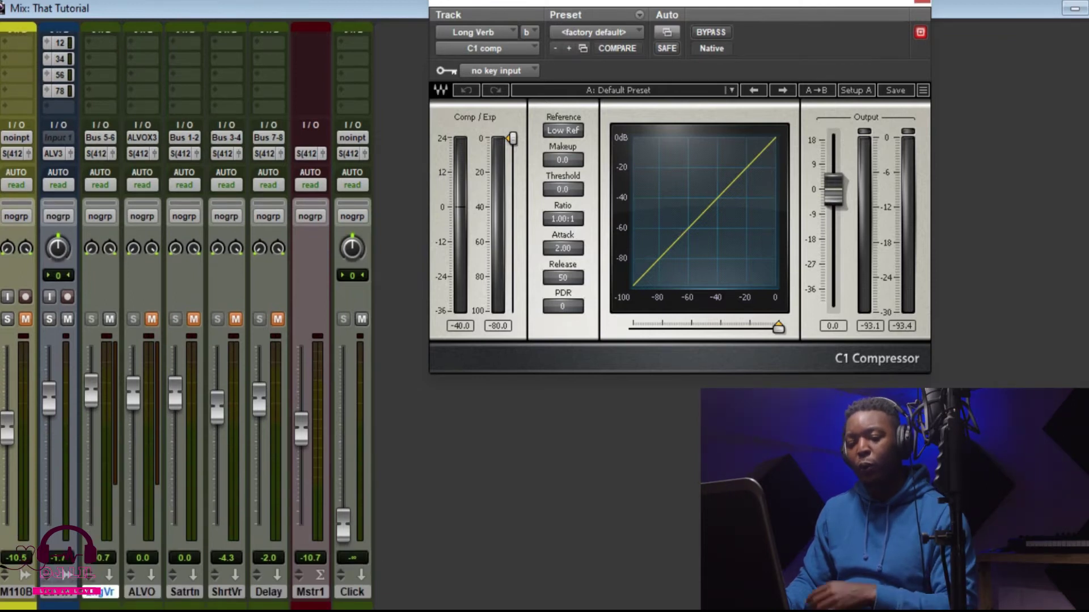
scroll(187, 306, up, 4)
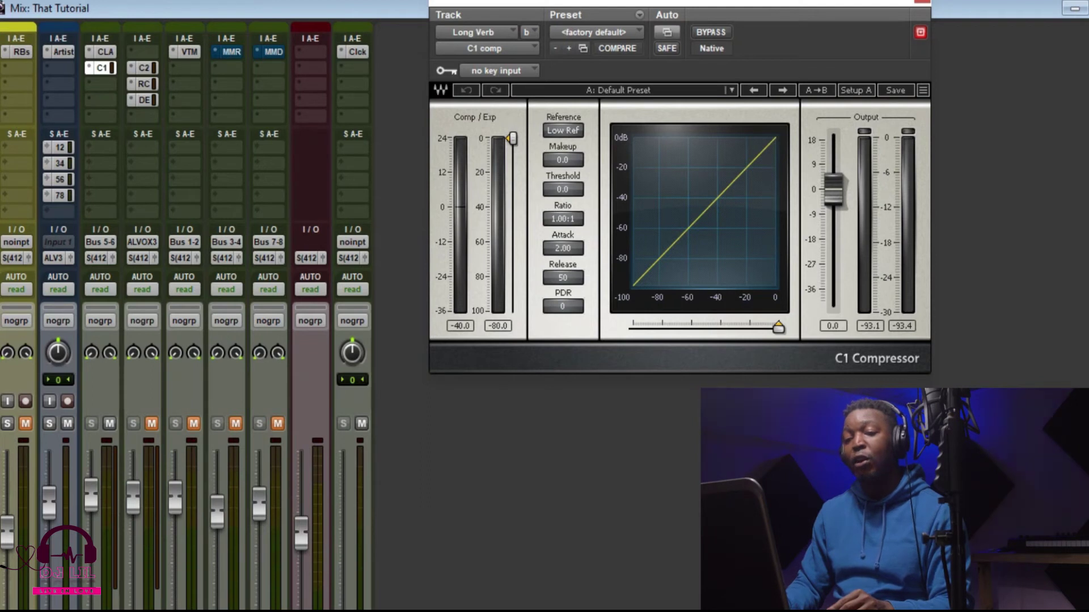
Step: Set the Long Verb C1 compressor's key input to Bus 5 (Mono)
click(497, 70)
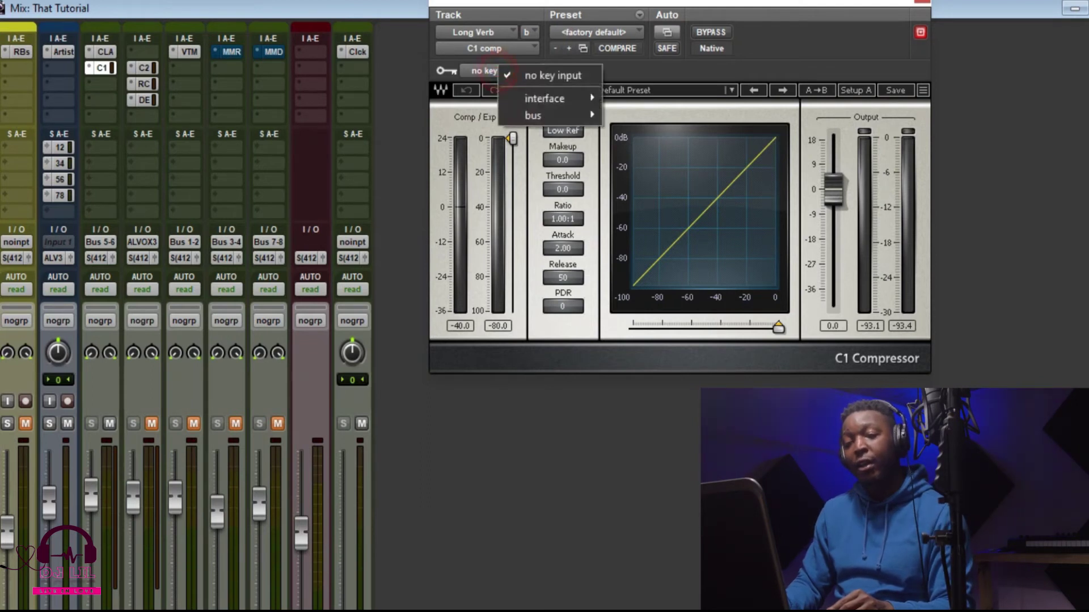
mouse_move(536, 115)
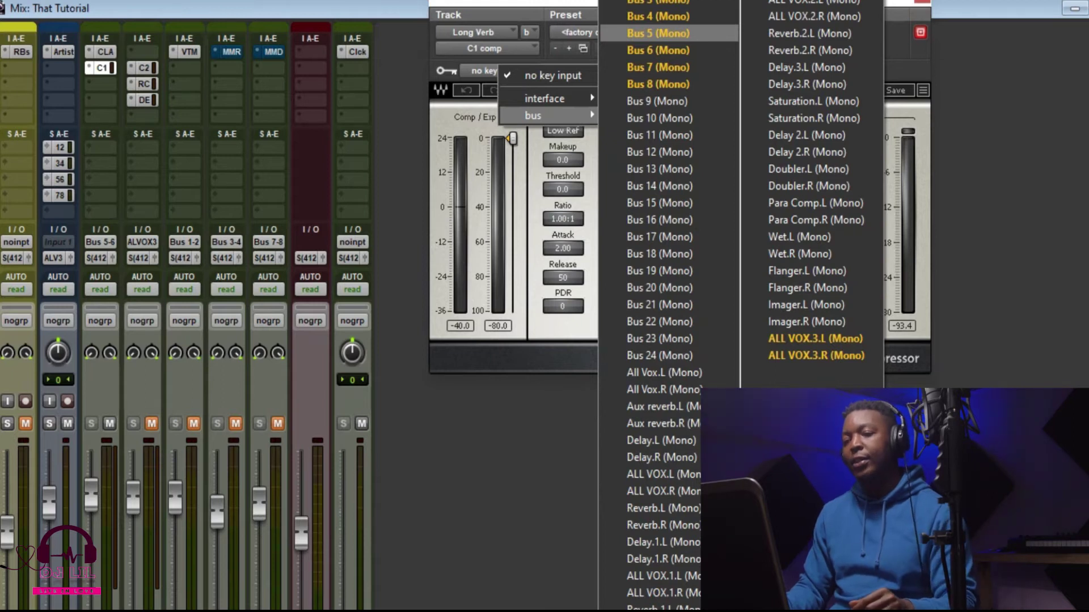
key(Return)
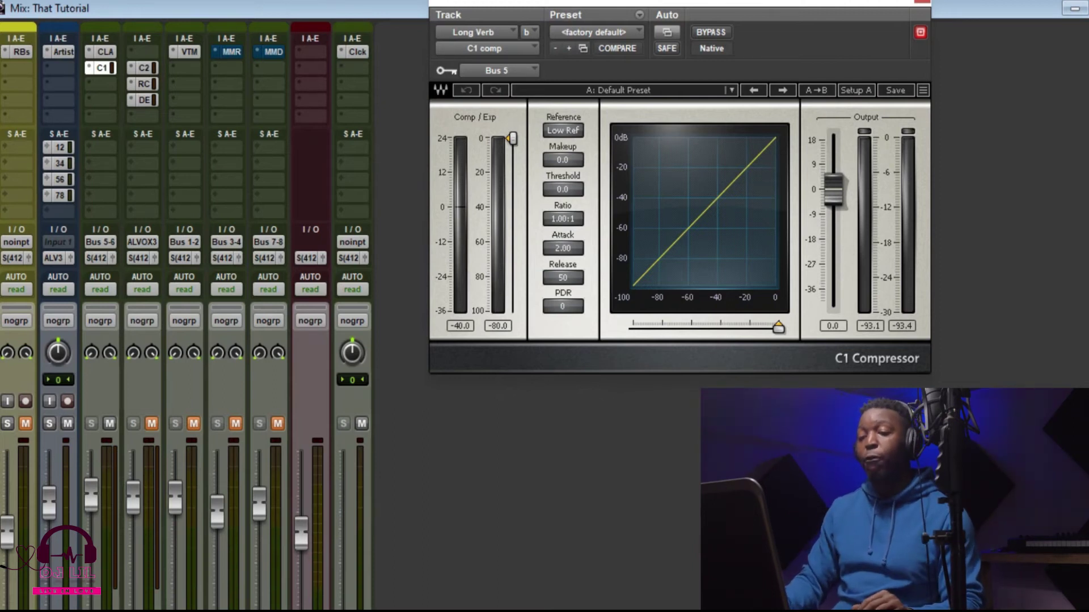
Step: Set the C1 threshold to -24.0 and the ratio to 21.15:1
mouse_move(512, 138)
mouse_down()
mouse_move(512, 201)
mouse_move(512, 179)
mouse_up()
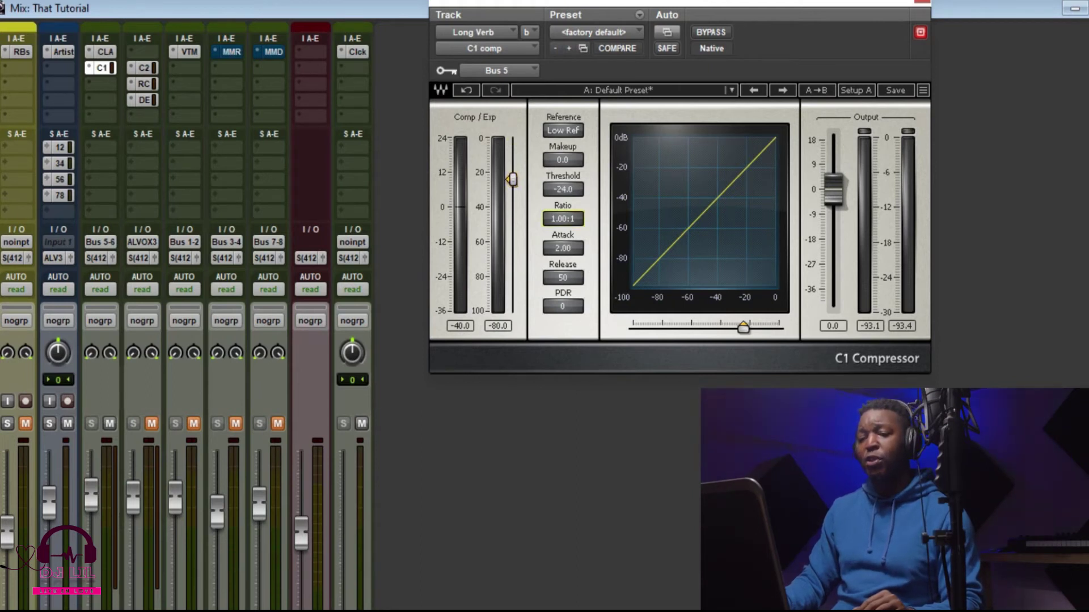
key(Up)
key(Up)
key(Up)
key(Up)
key(Up)
key(Up)
key(Up)
key(Up)
key(Up)
key(Up)
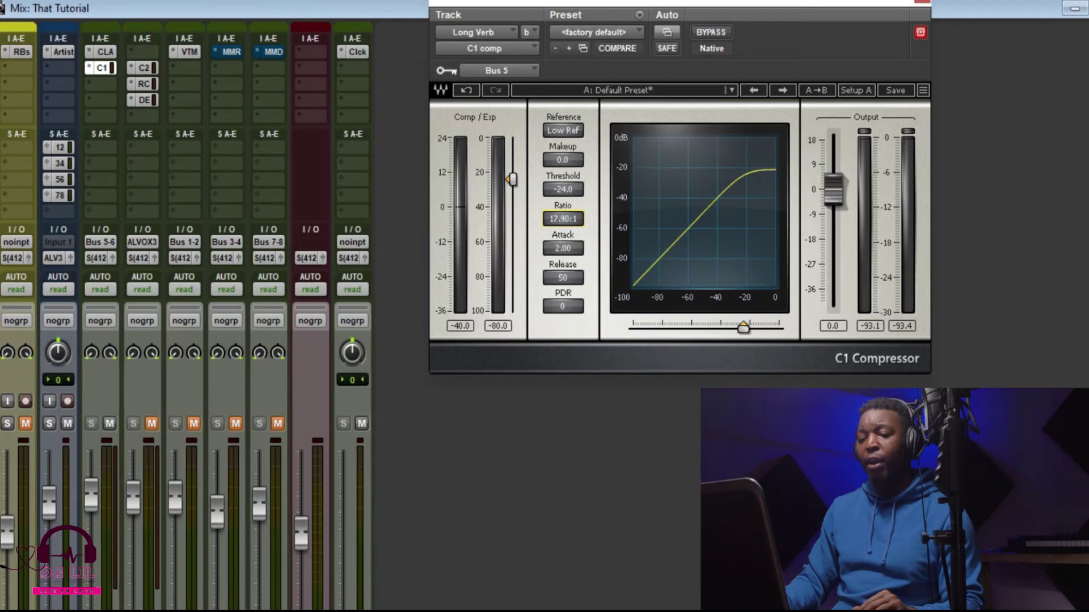
key(Down)
key(Down)
key(Down)
key(Down)
key(Down)
key(Down)
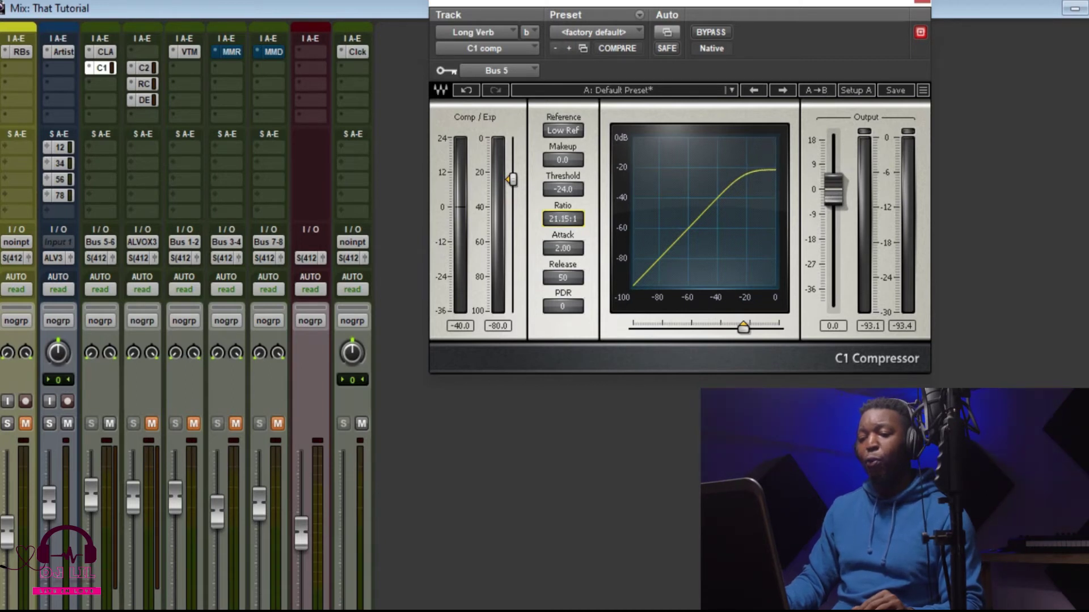
Step: Set the C1 attack to 0.01, release to 1581, and PDR to 638
key(Tab)
text(0.01)
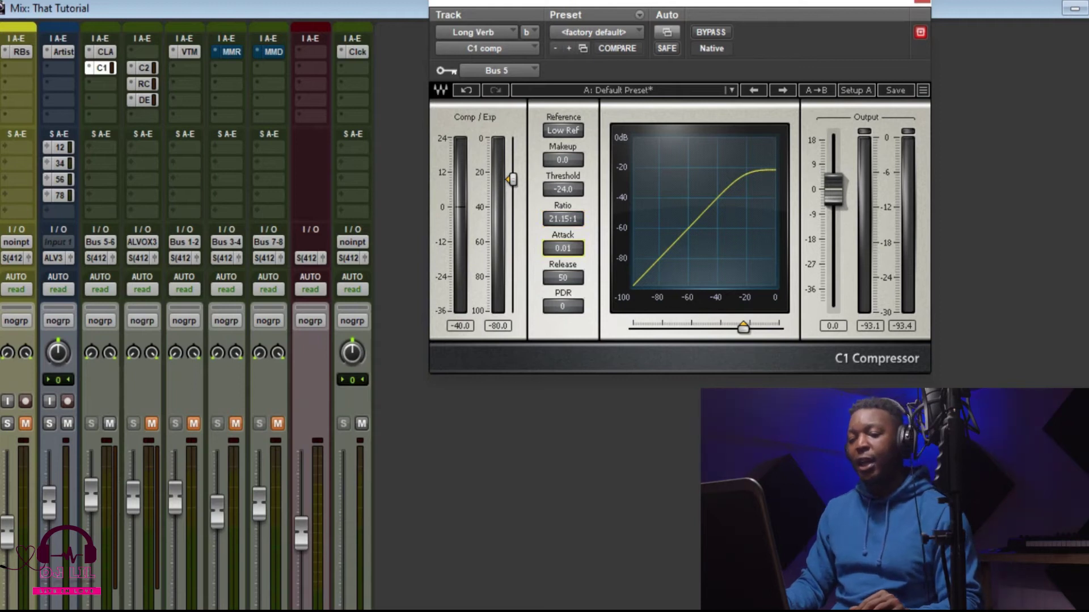
key(Tab)
text(1469)
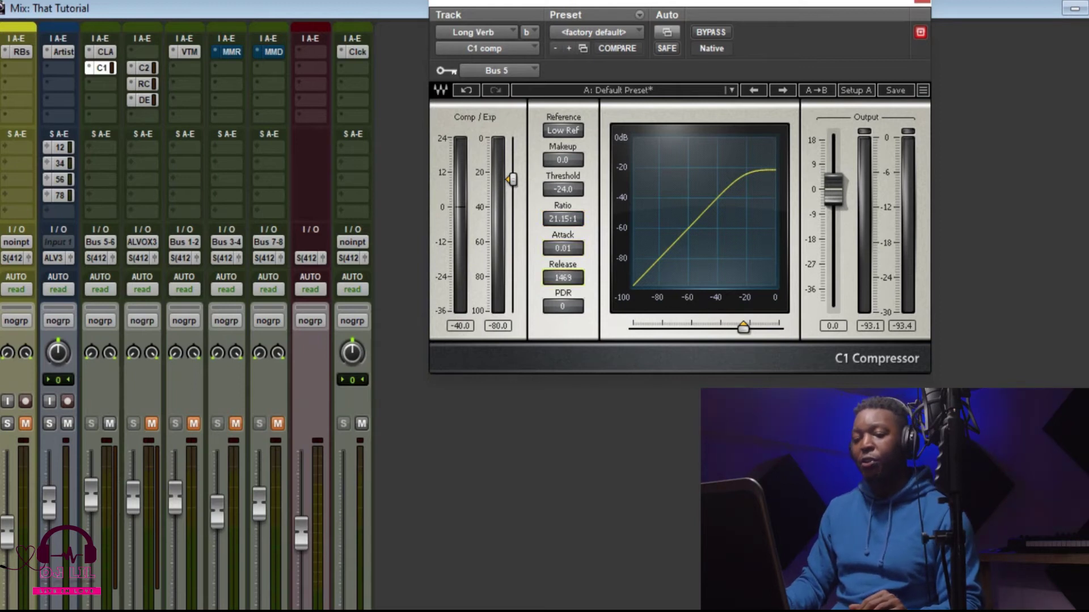
key(Up)
key(Up)
key(Up)
key(Up)
key(Up)
key(Up)
key(Up)
key(Up)
key(Up)
key(Up)
key(Up)
key(Up)
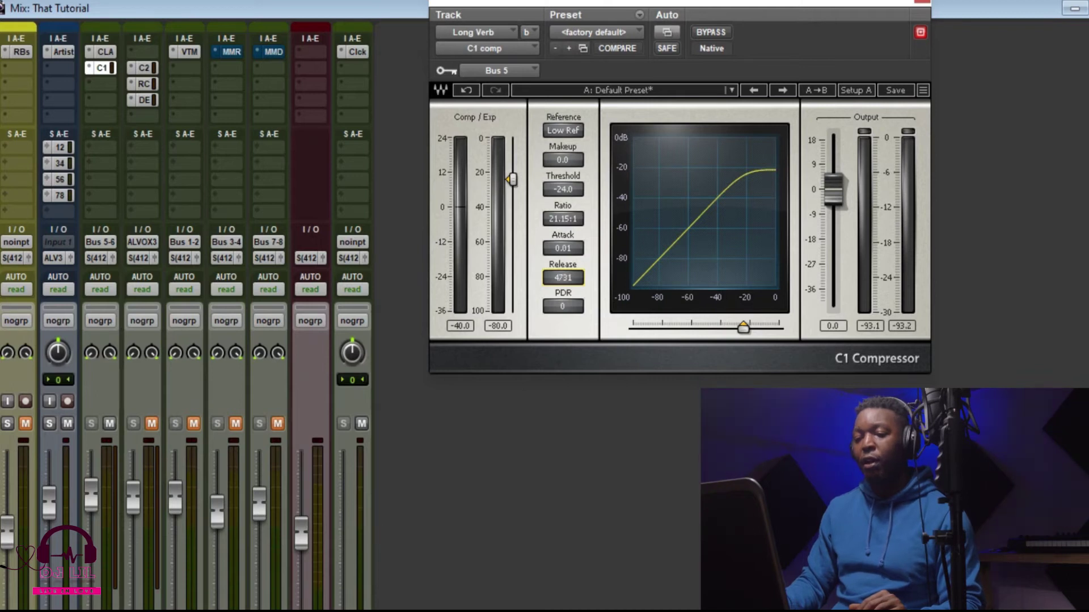
key(Down)
key(Down)
key(Down)
key(Down)
key(Down)
key(Down)
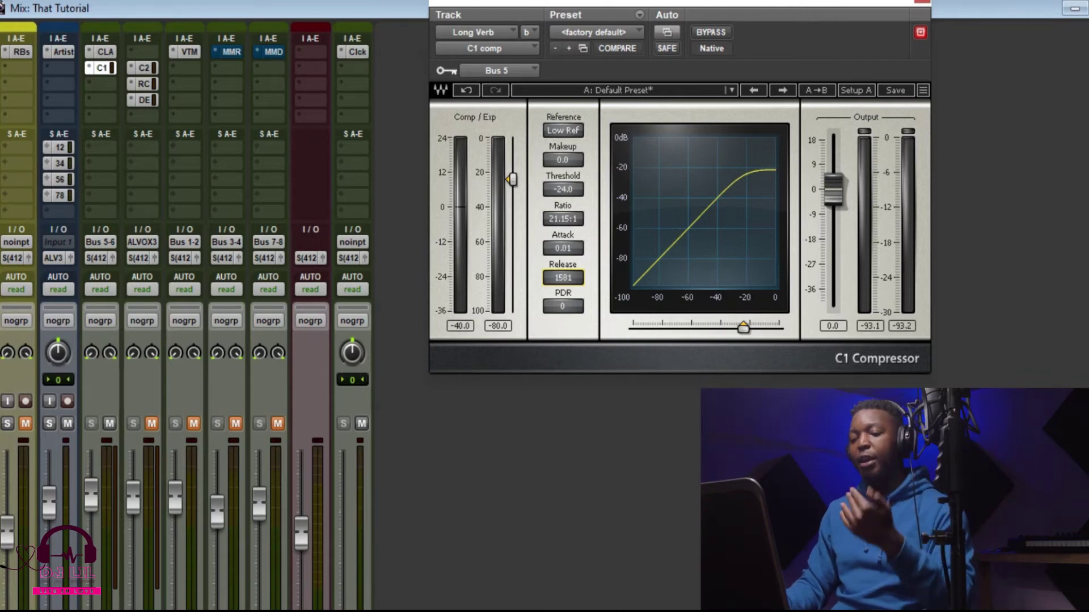
key(Tab)
key(Up)
key(Up)
key(Up)
key(Up)
key(Up)
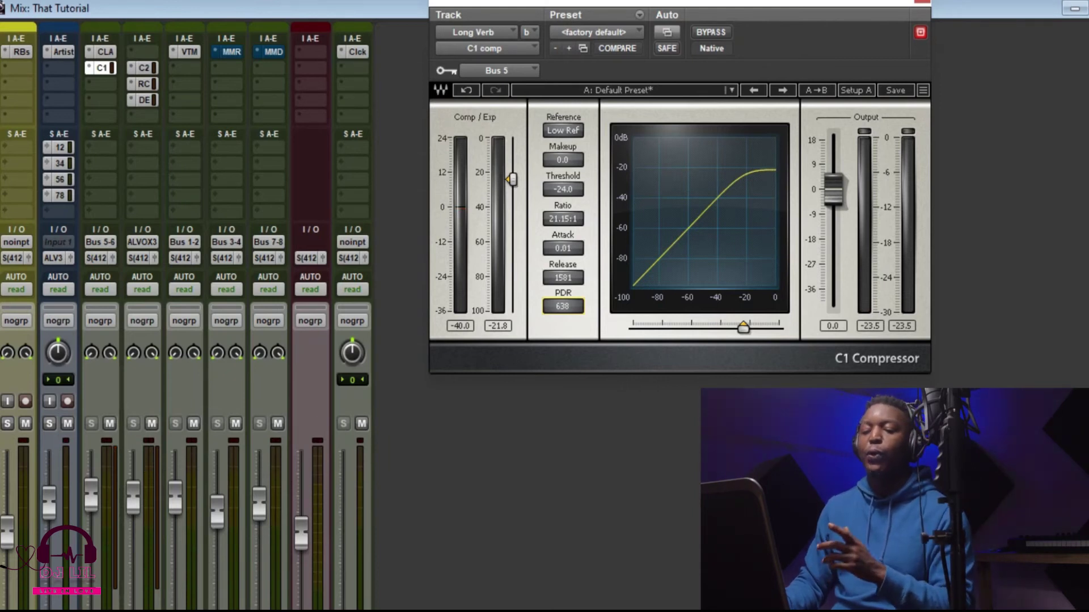
Step: With RBs muted during playback, drop the C1 threshold to -42.9, then unmute RBs
click(25, 424)
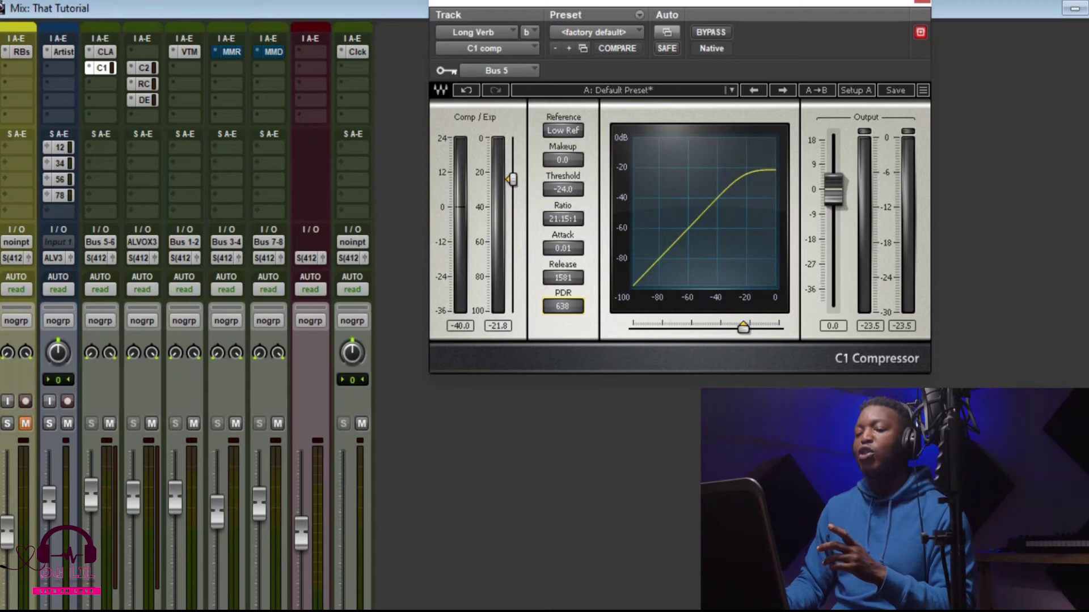
drag(512, 179, 512, 200)
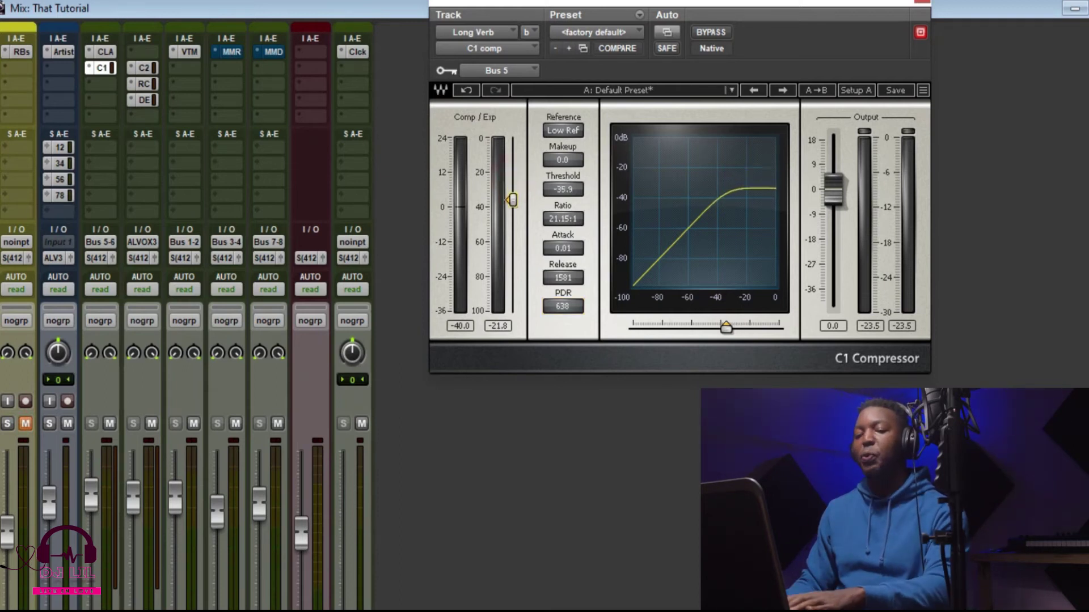
key(space)
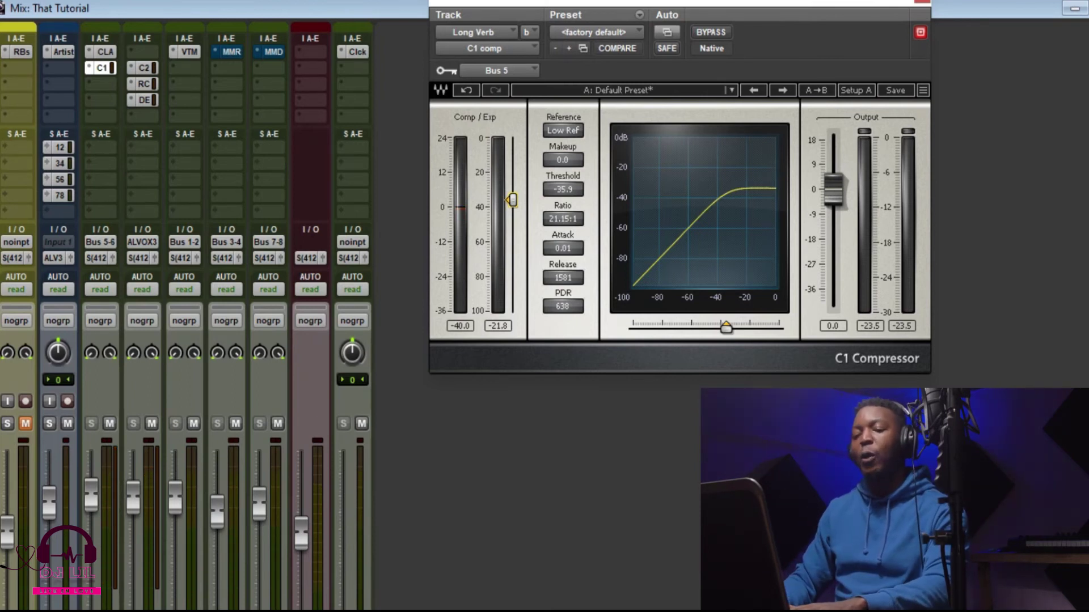
drag(512, 199, 512, 211)
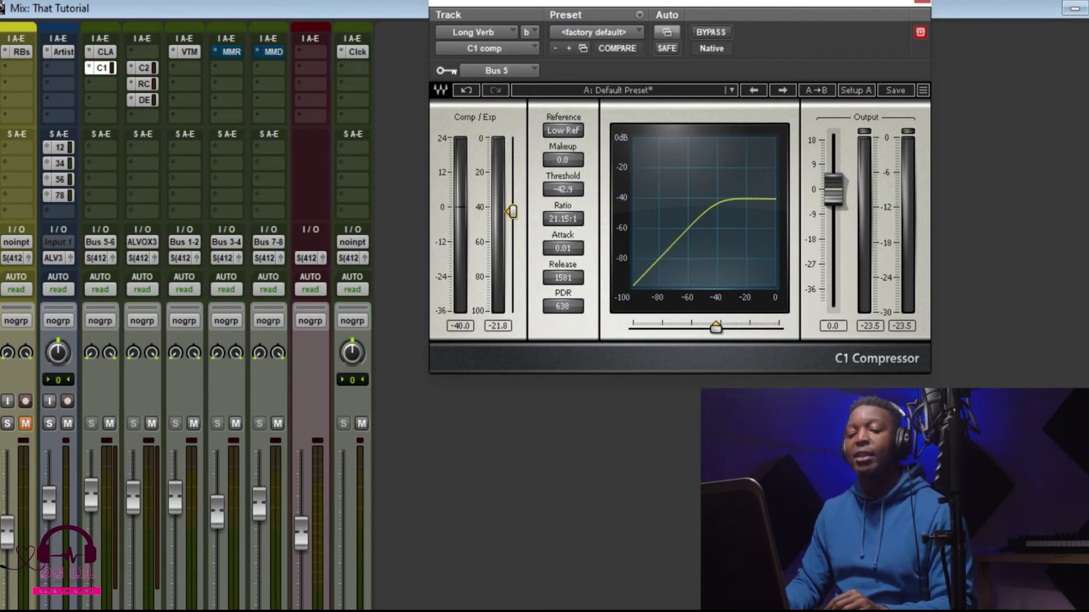
click(25, 423)
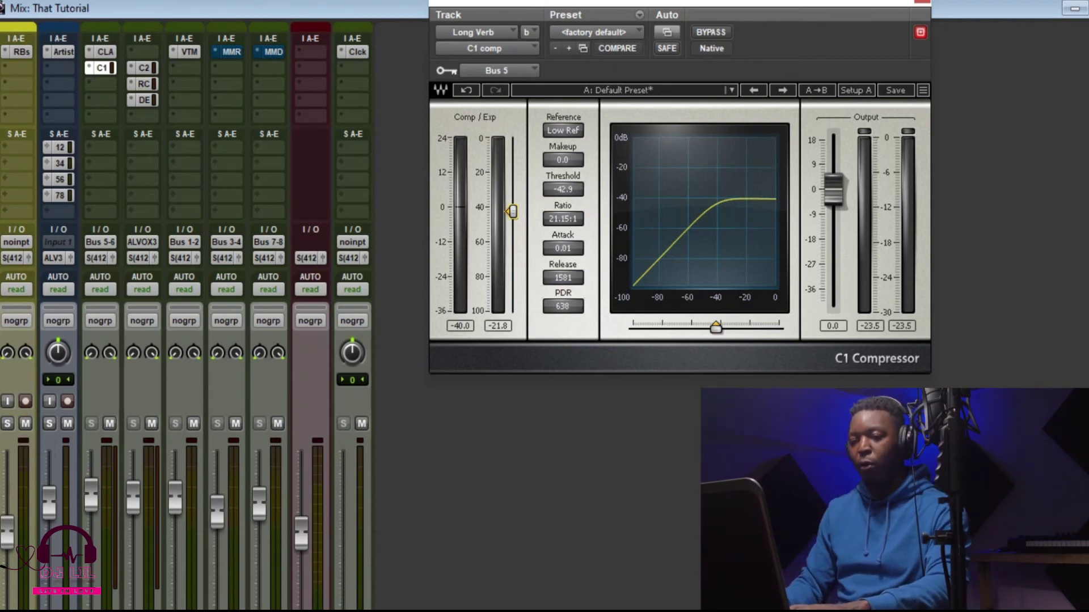
Step: During playback, raise the C1 threshold from -42.9 back up to -25.2
key(space)
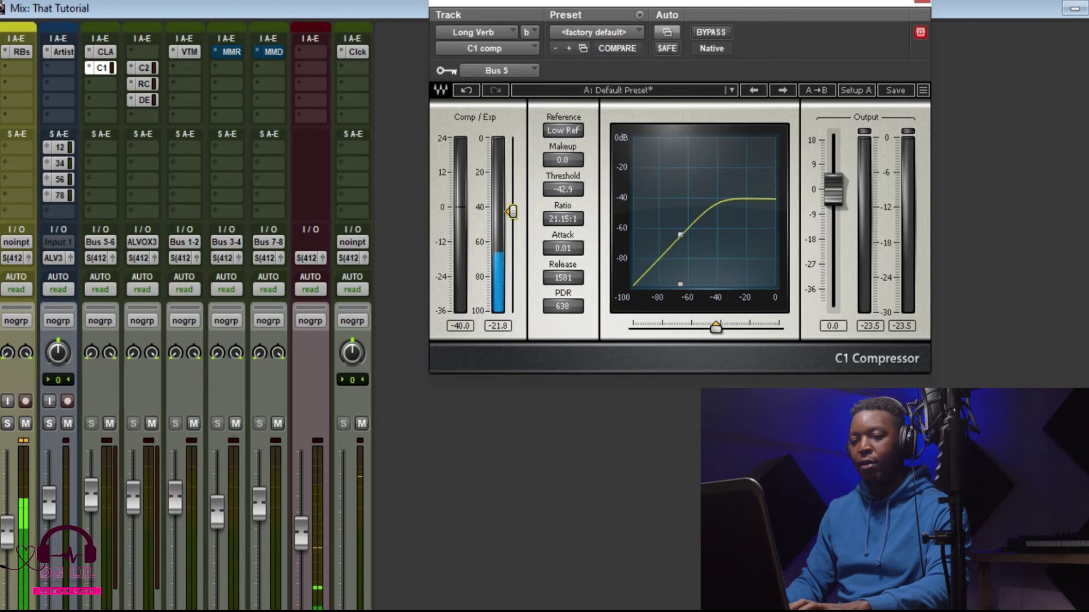
drag(512, 211, 512, 184)
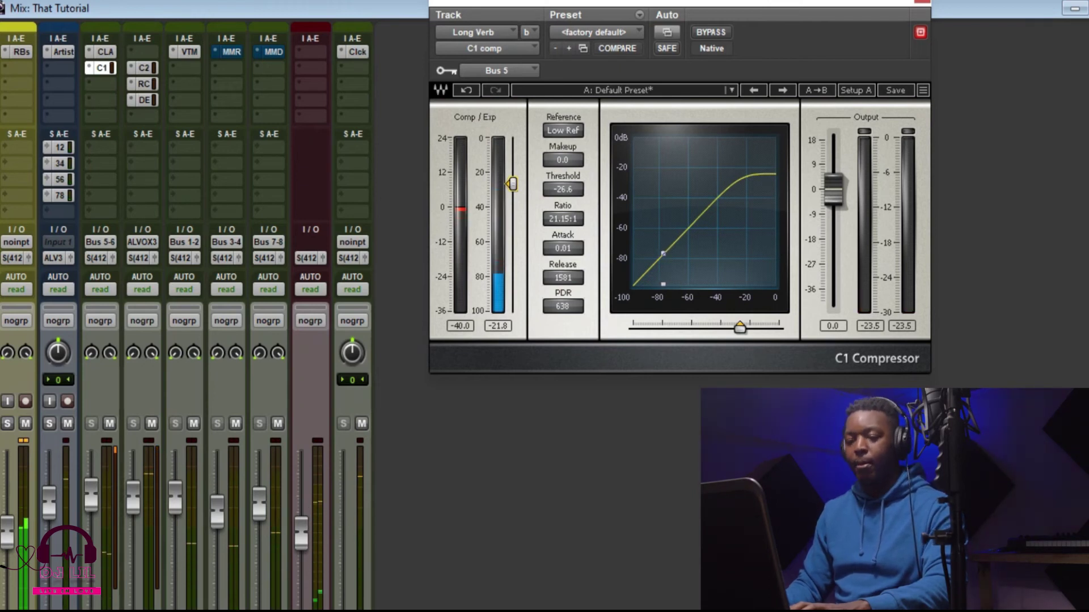
drag(512, 184, 512, 181)
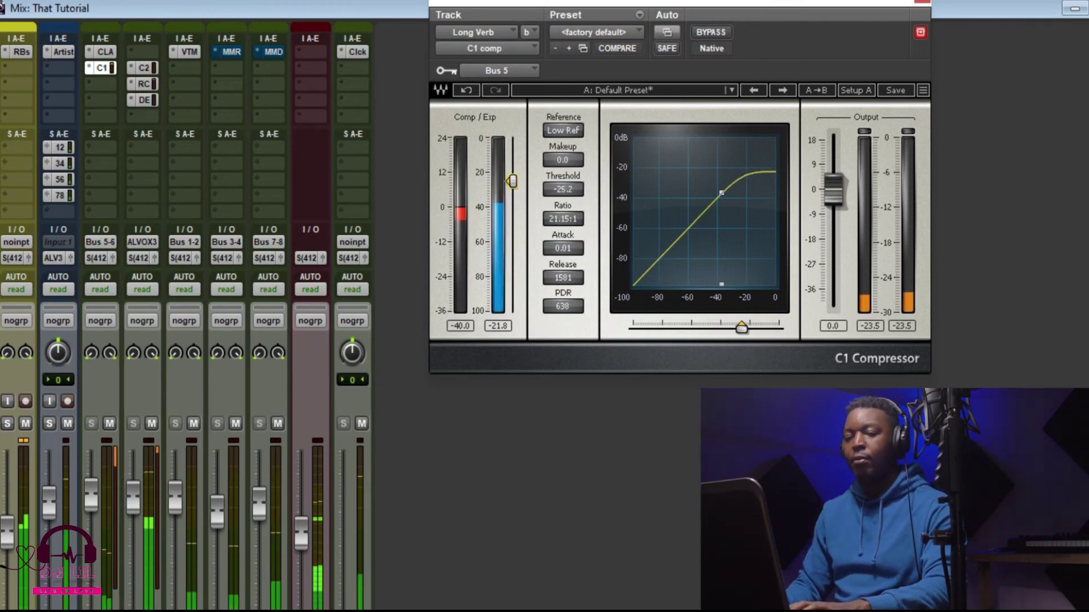
key(space)
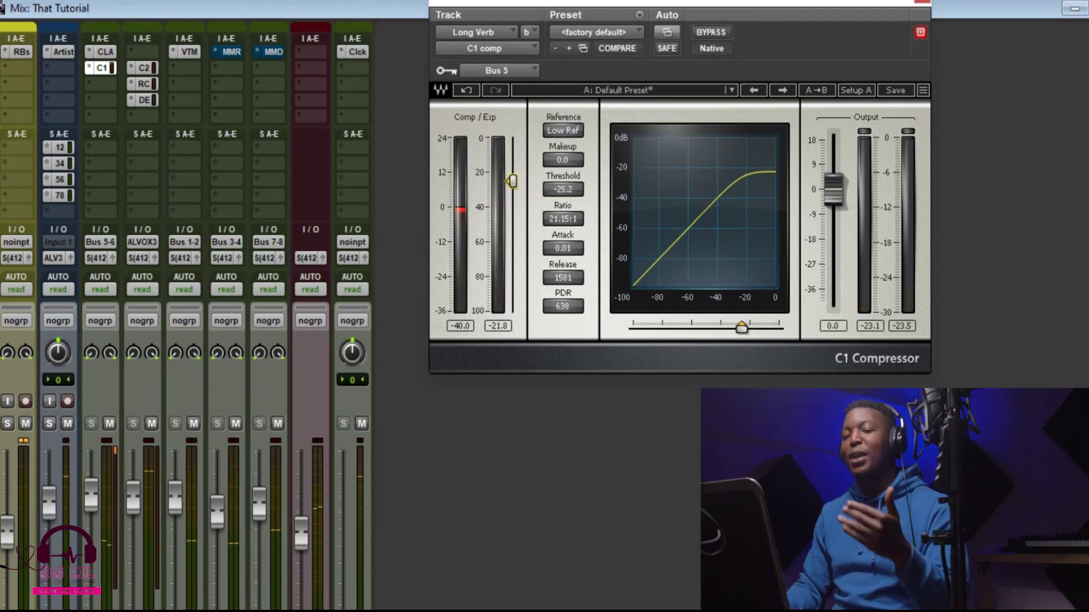